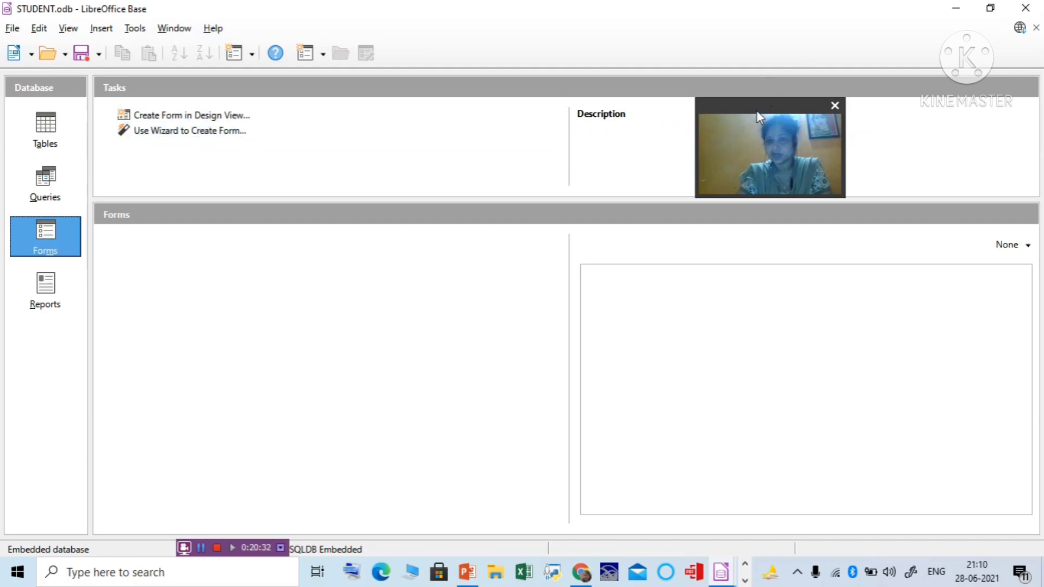
Step: Start the Form Wizard to create a new form in the STUDENT database
left_click_drag(759, 117, 763, 243)
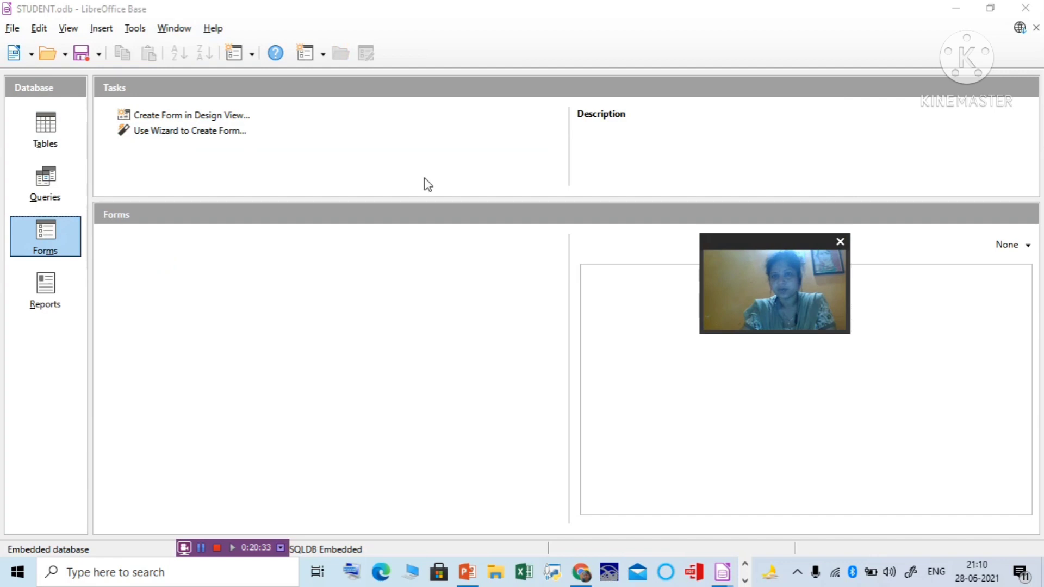
left_click(168, 133)
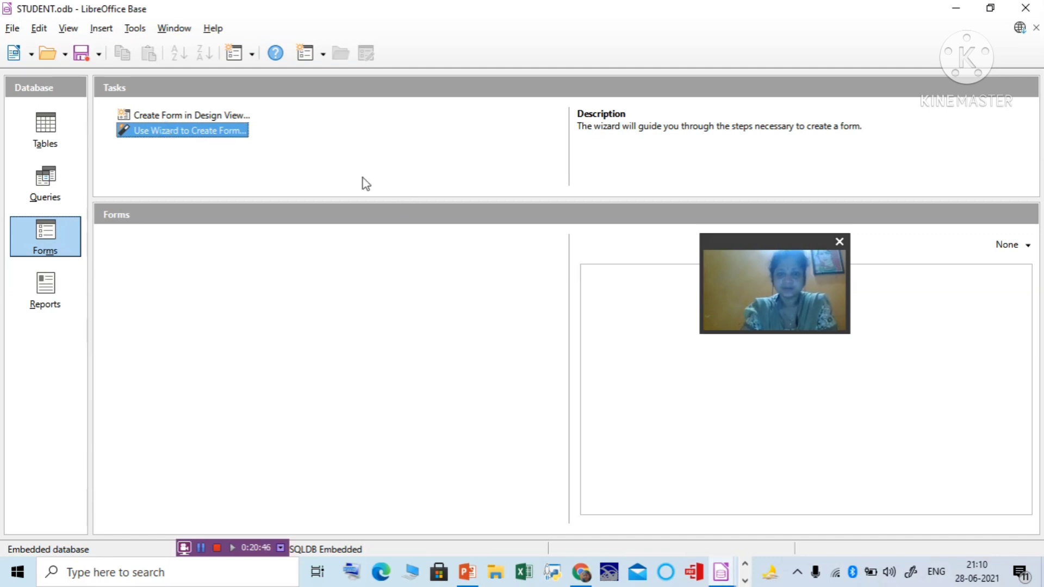
double_click(196, 132)
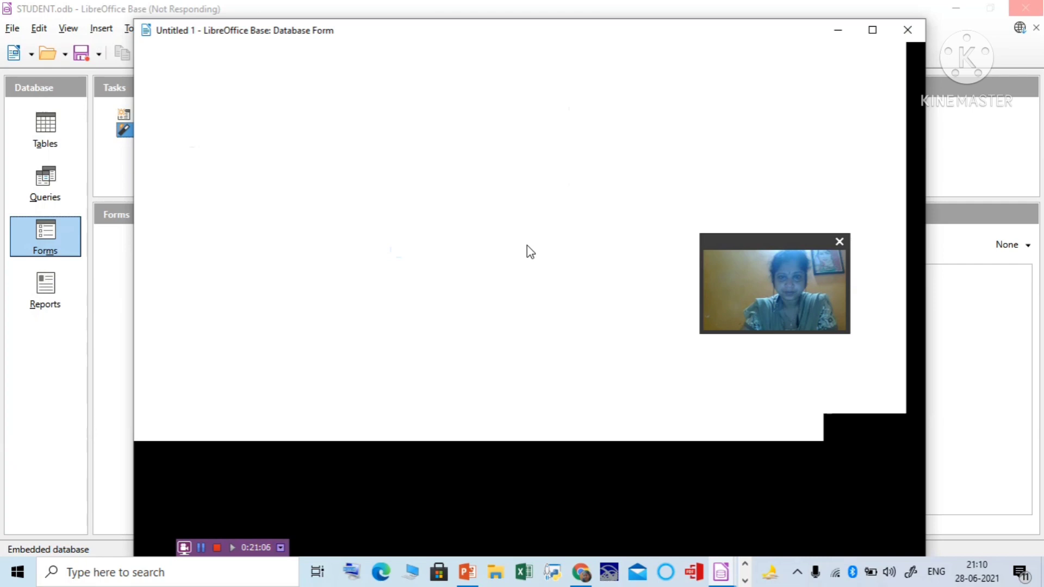
left_click_drag(757, 252, 41, 437)
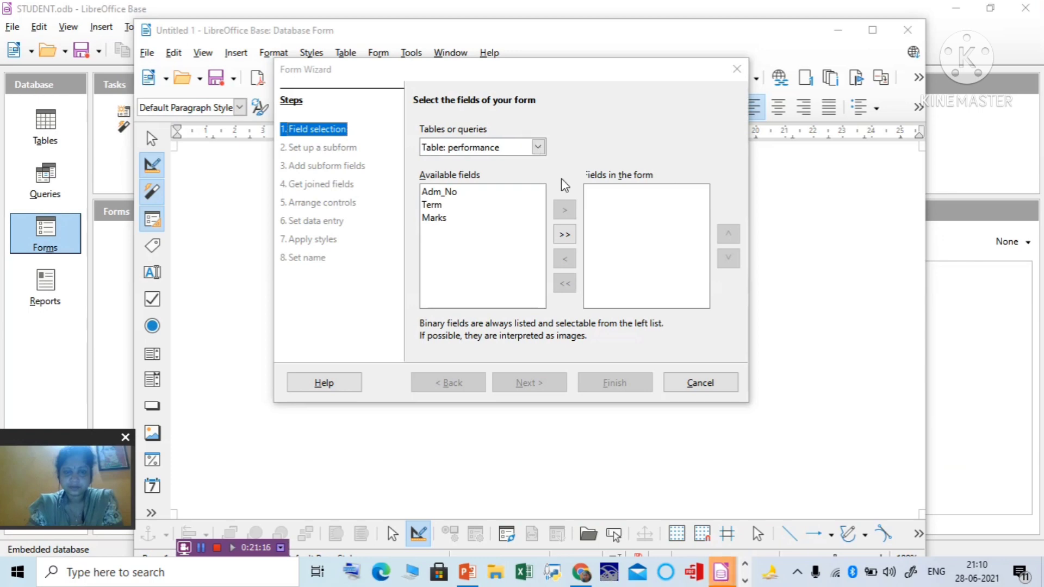
Step: Add all fields of the student1 table (Adm-No, Name, Grade) to the form and continue without a subform
left_click(538, 147)
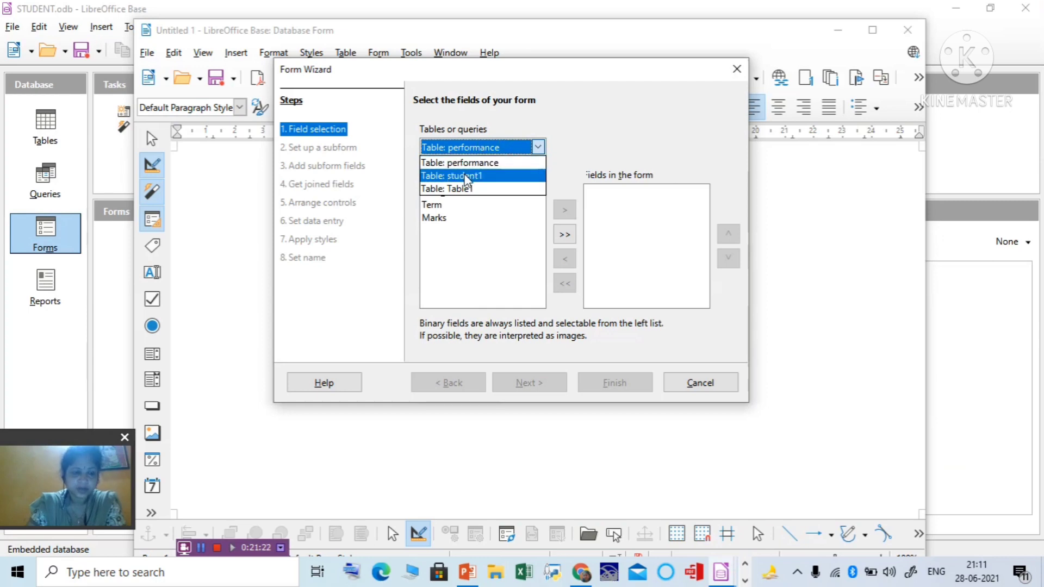
left_click(477, 178)
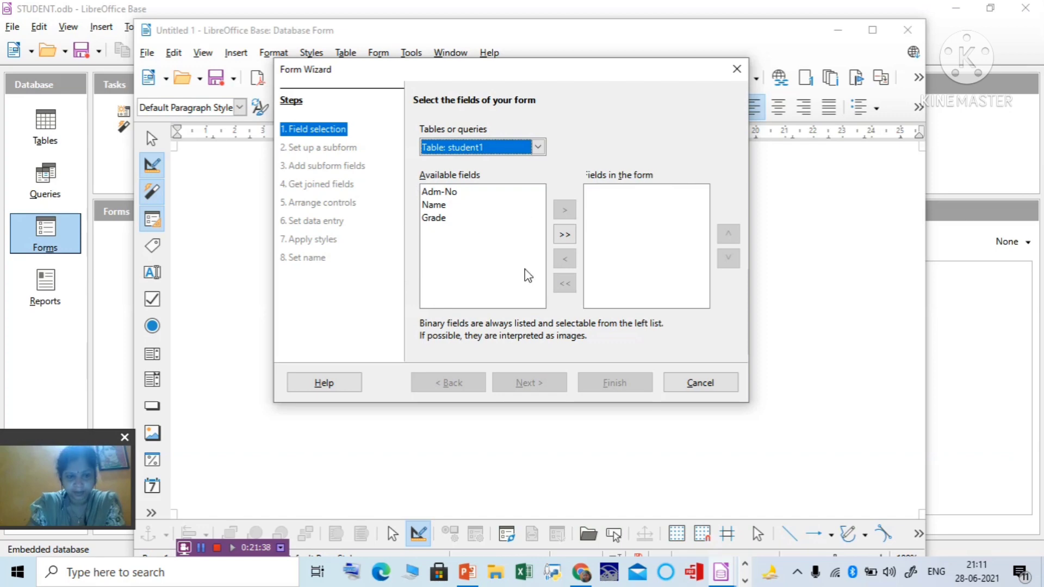
left_click(564, 235)
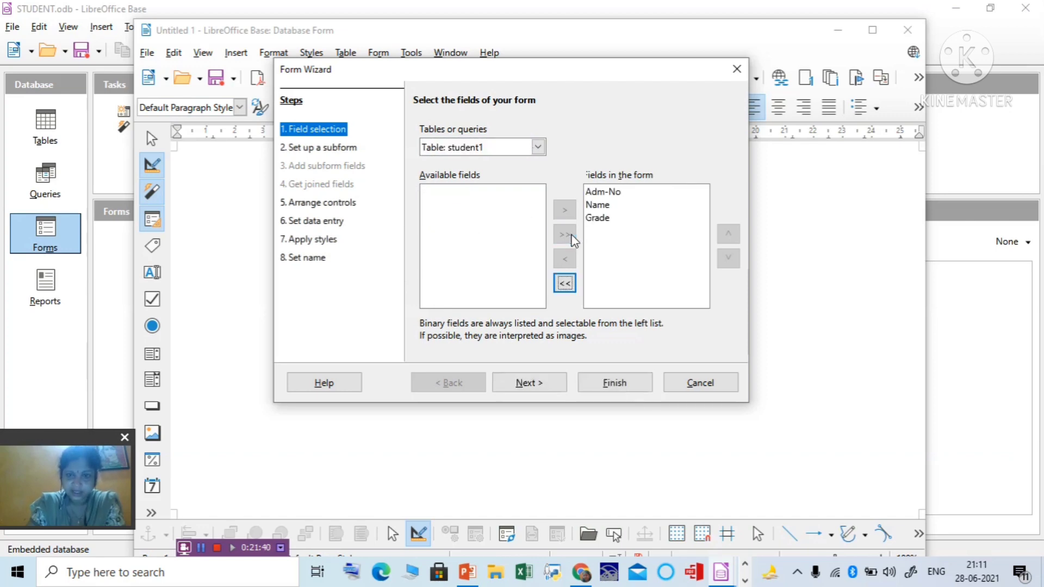
left_click(550, 387)
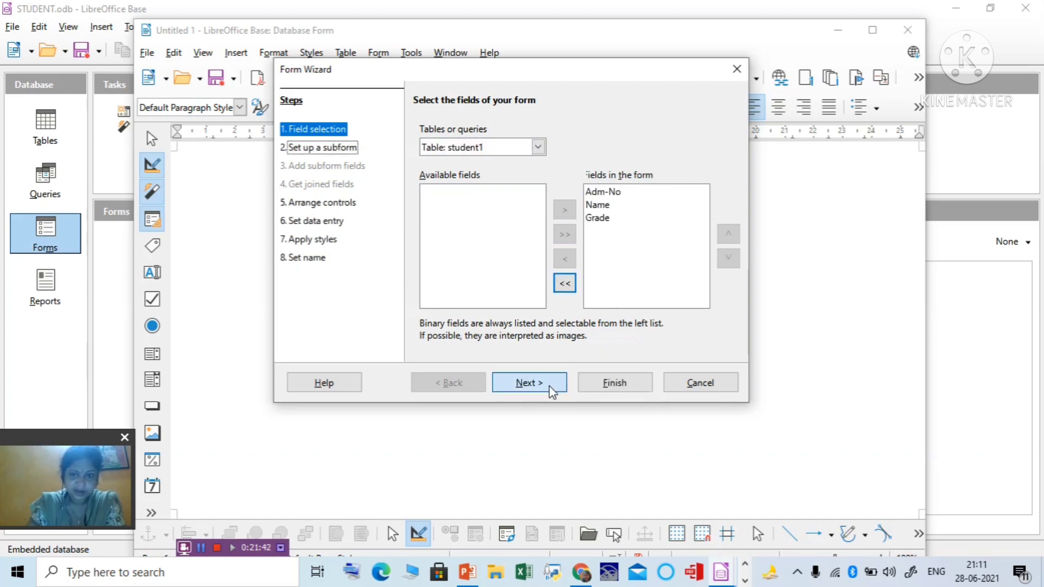
left_click(550, 387)
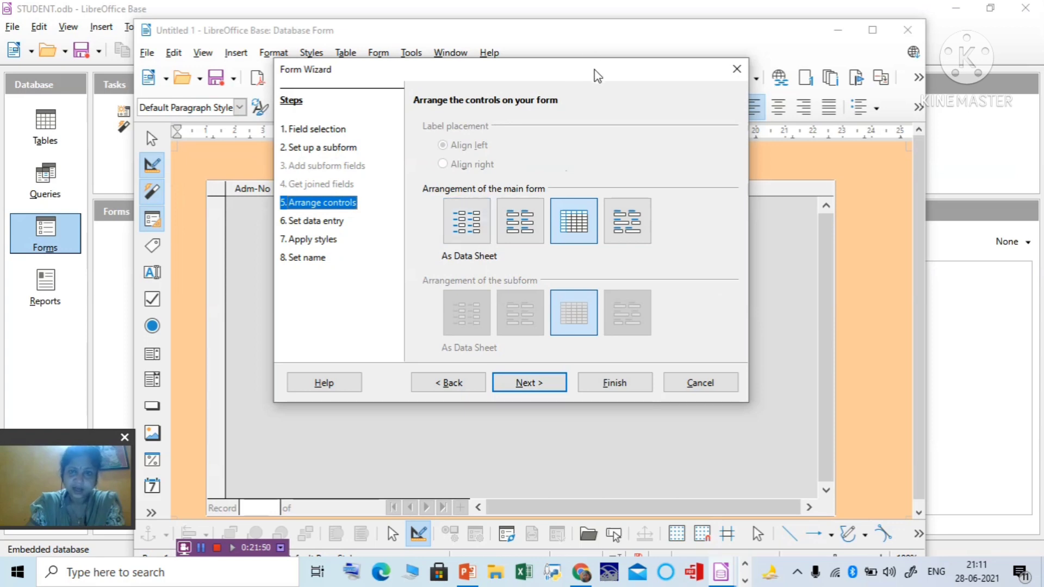
Step: Preview the main form arrangements, settle on Columnar - Labels Left, and accept the data entry mode that displays all data
left_click_drag(594, 73, 849, 42)
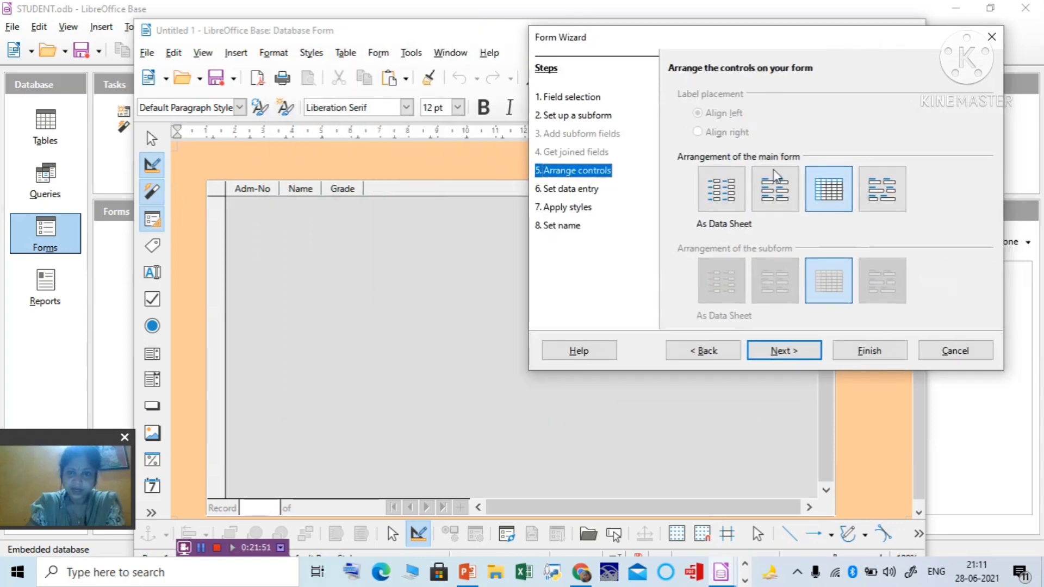
left_click(712, 203)
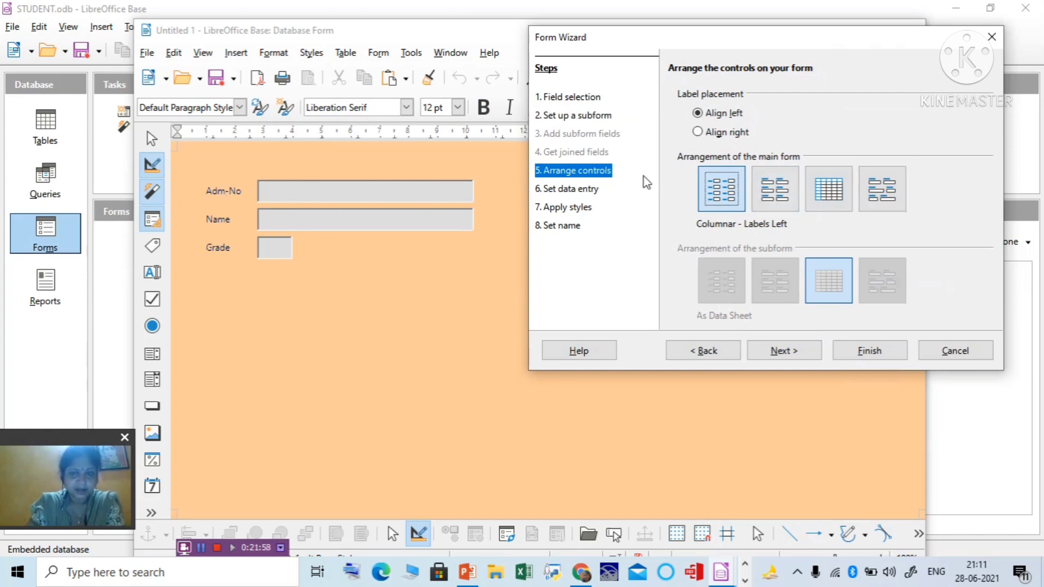
left_click(784, 202)
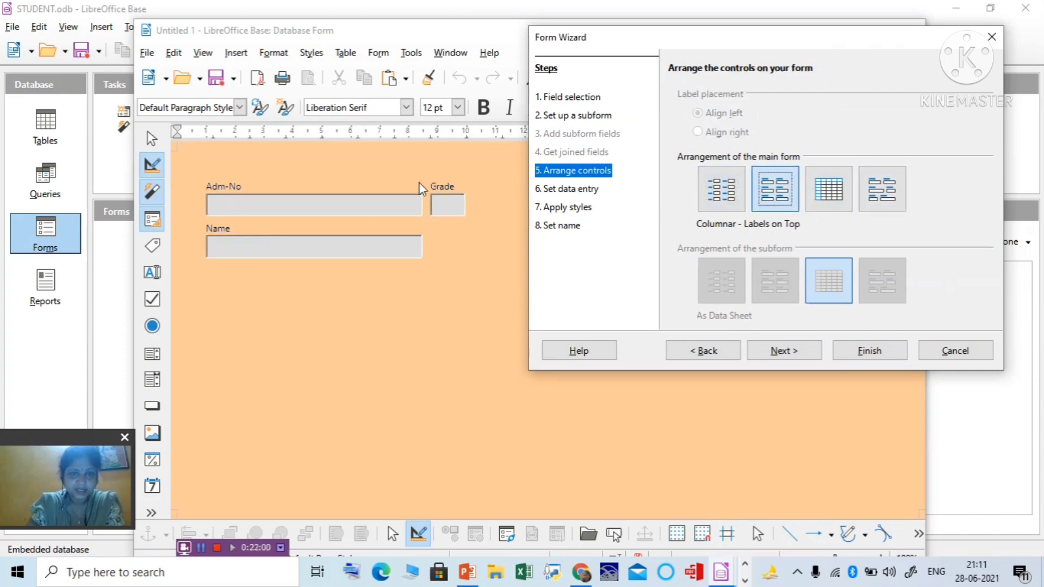
left_click(823, 195)
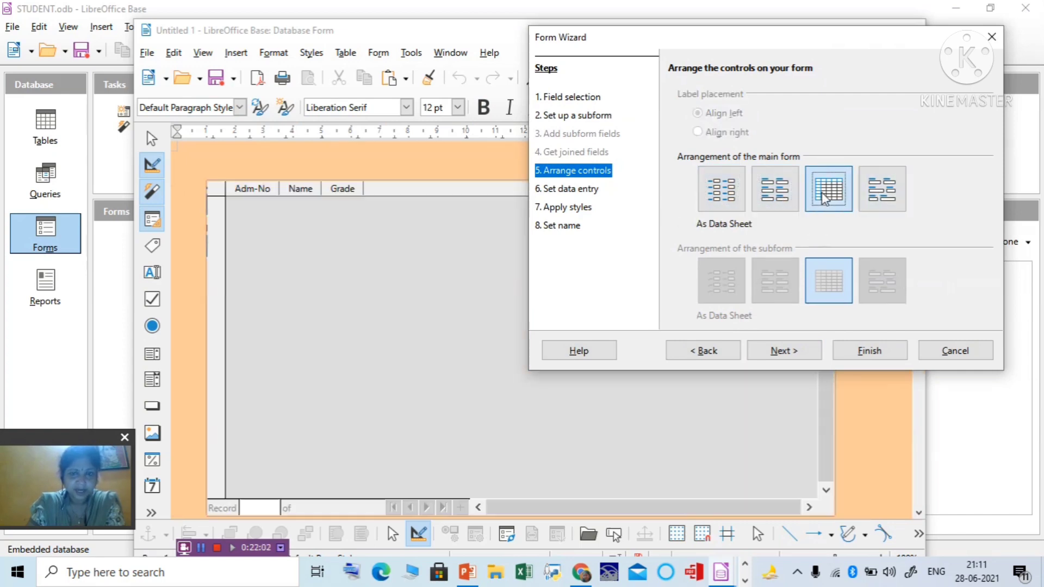
left_click(879, 197)
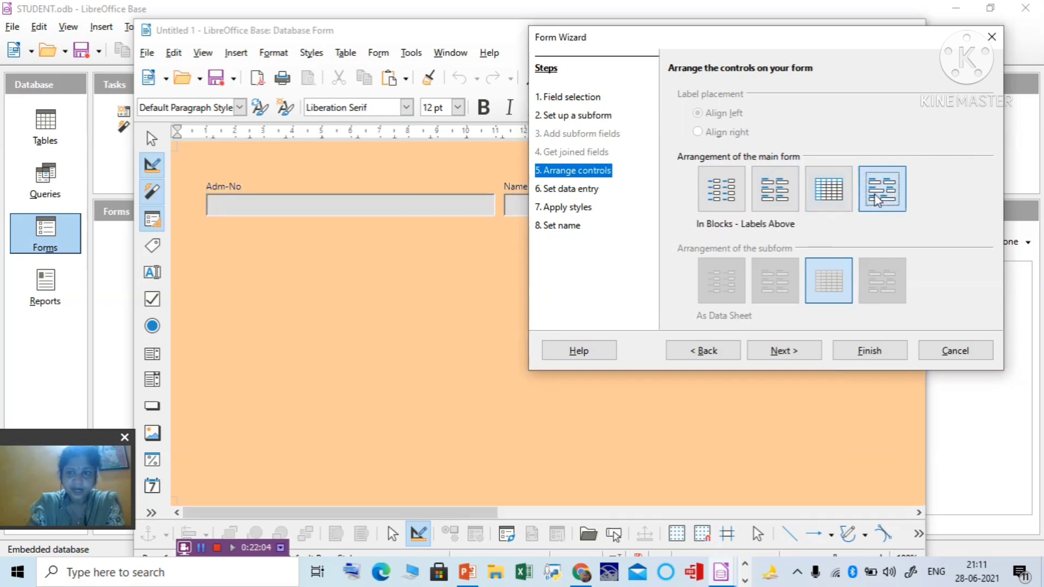
left_click(725, 202)
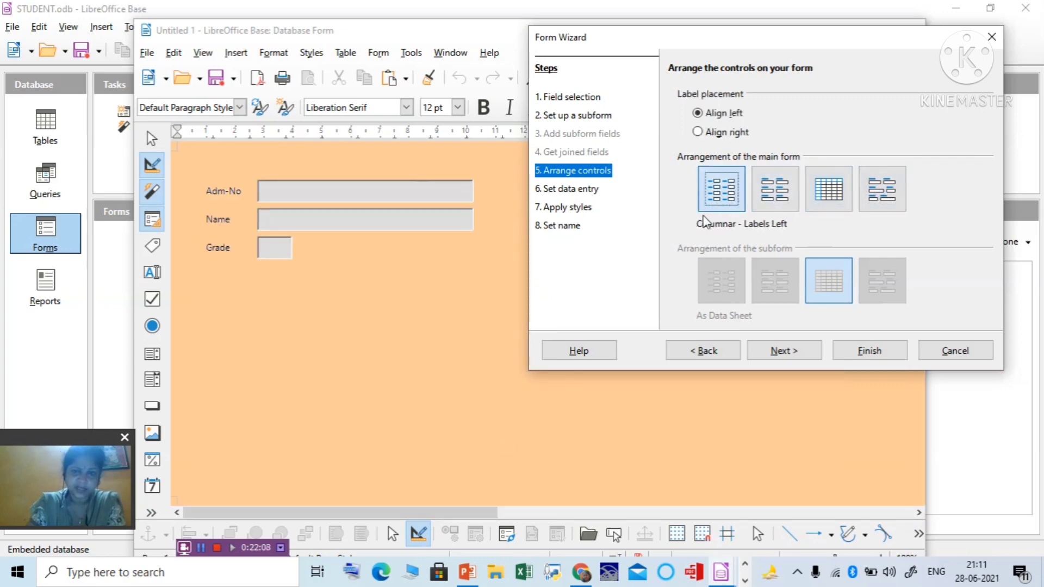
left_click(778, 358)
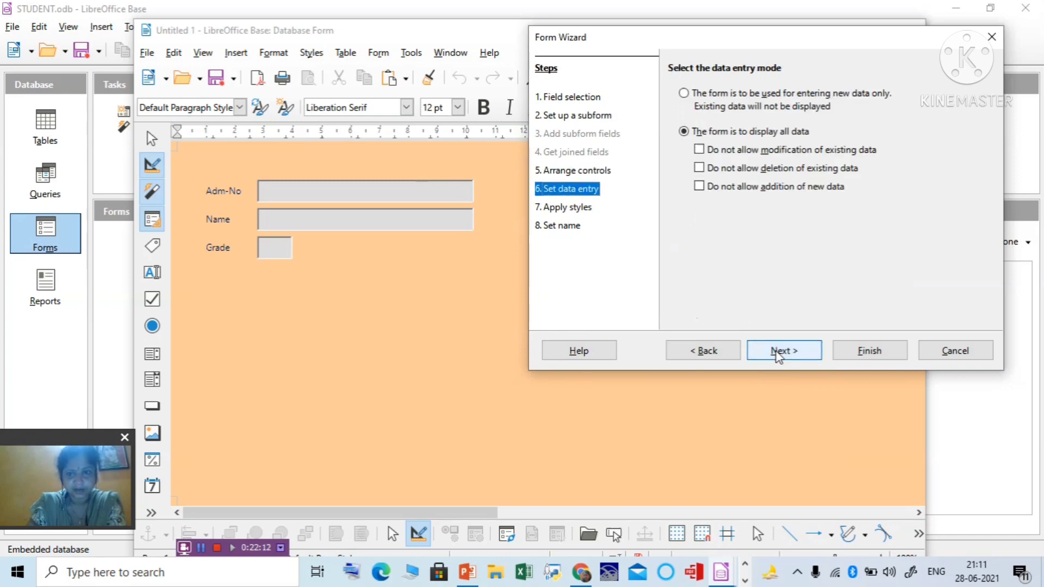
left_click(779, 355)
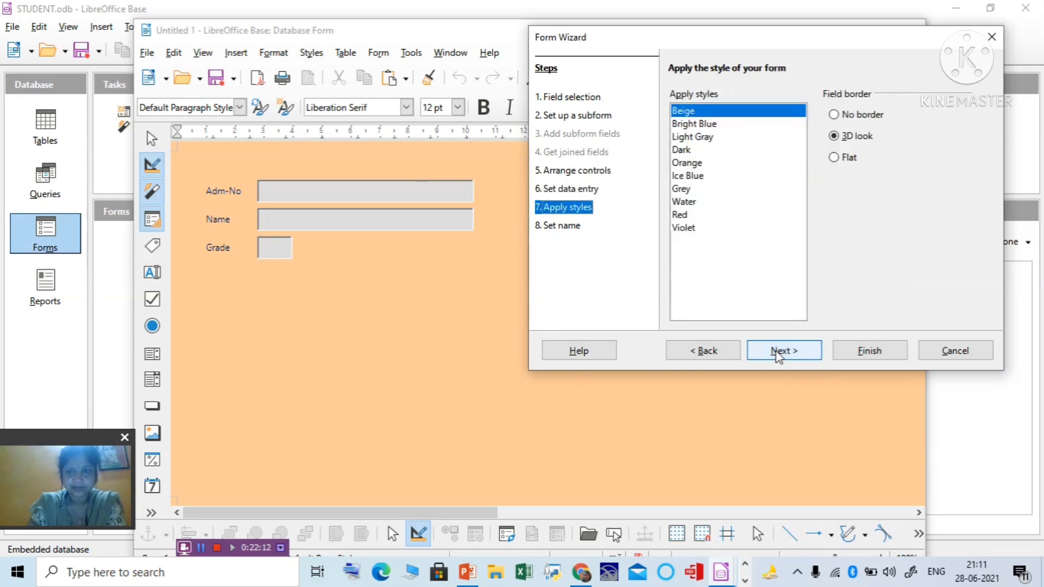
Step: Try several form styles, including Orange, Grey and Red, and apply the Water style
left_click(694, 137)
left_click(690, 163)
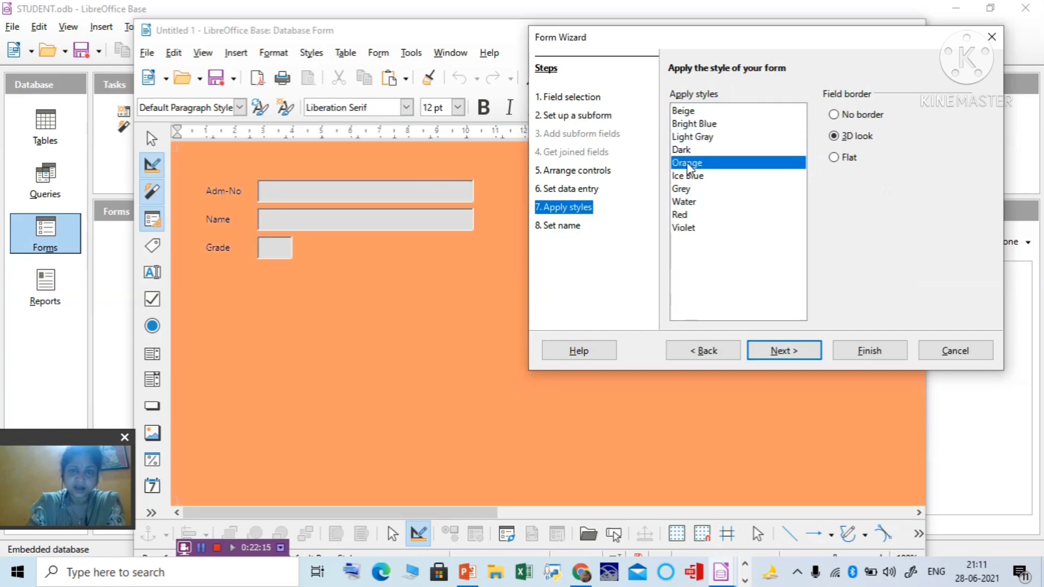
left_click(691, 202)
left_click(684, 193)
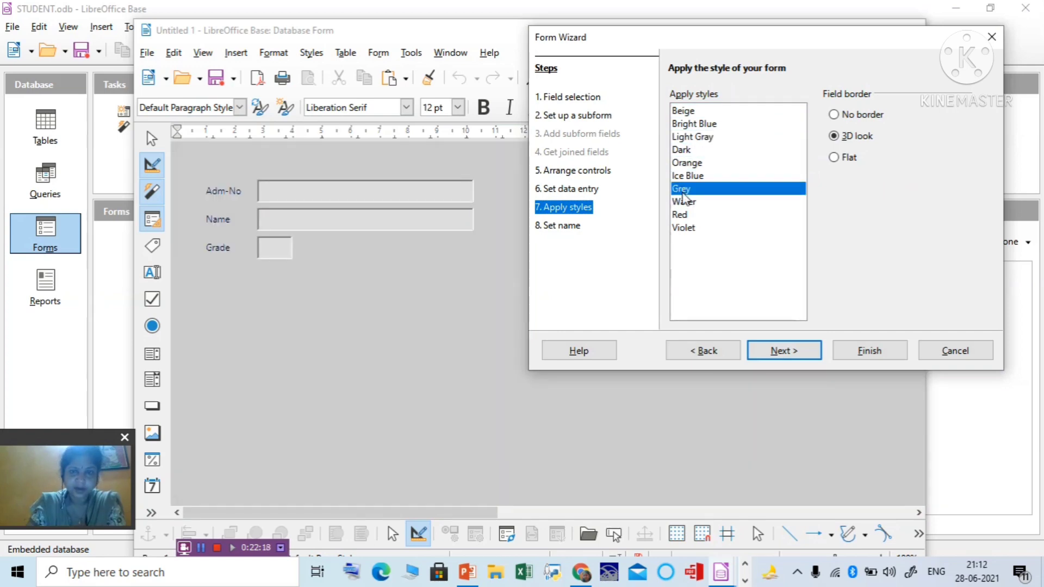
left_click(683, 203)
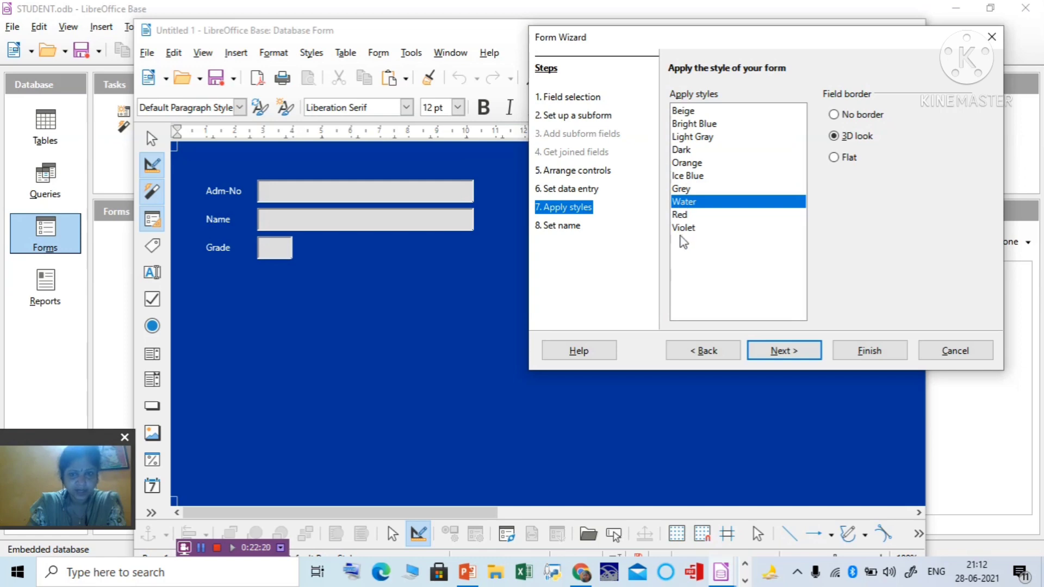
left_click(683, 229)
left_click(679, 217)
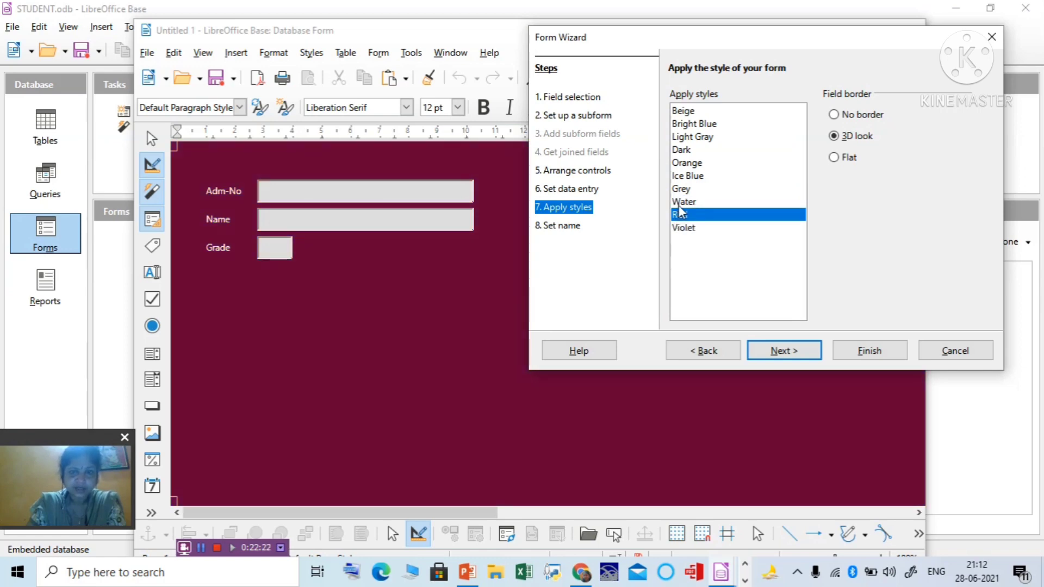
left_click(679, 205)
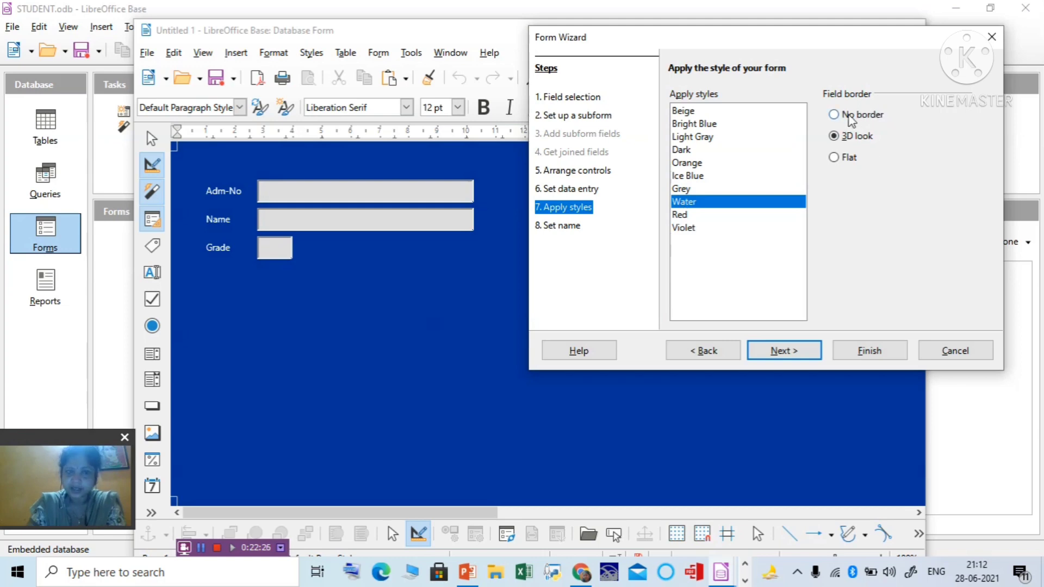
Step: Compare the 3D look and Flat field borders, set the fields to No border, and continue to the form naming
left_click(834, 115)
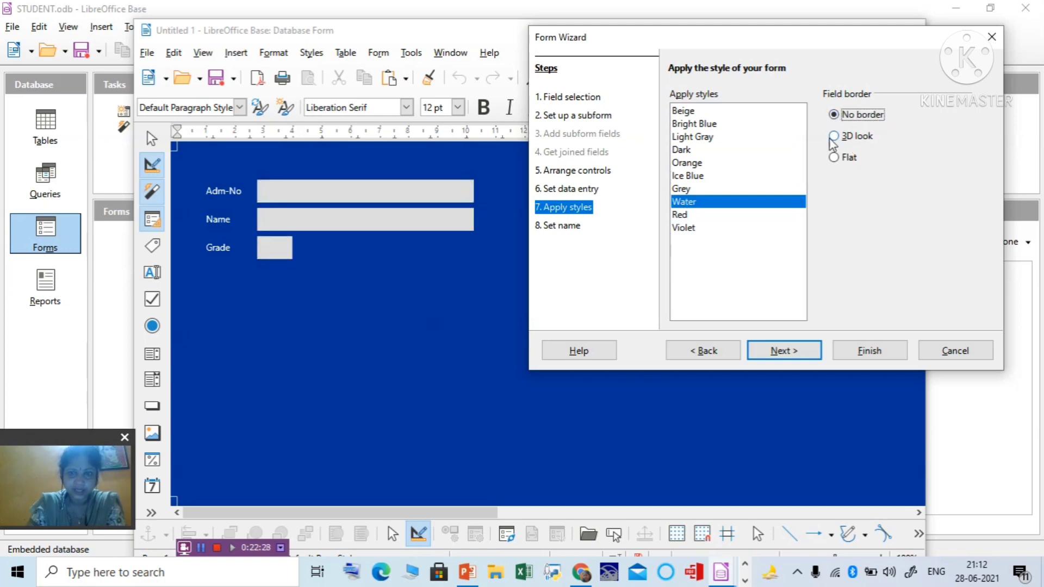
left_click(834, 137)
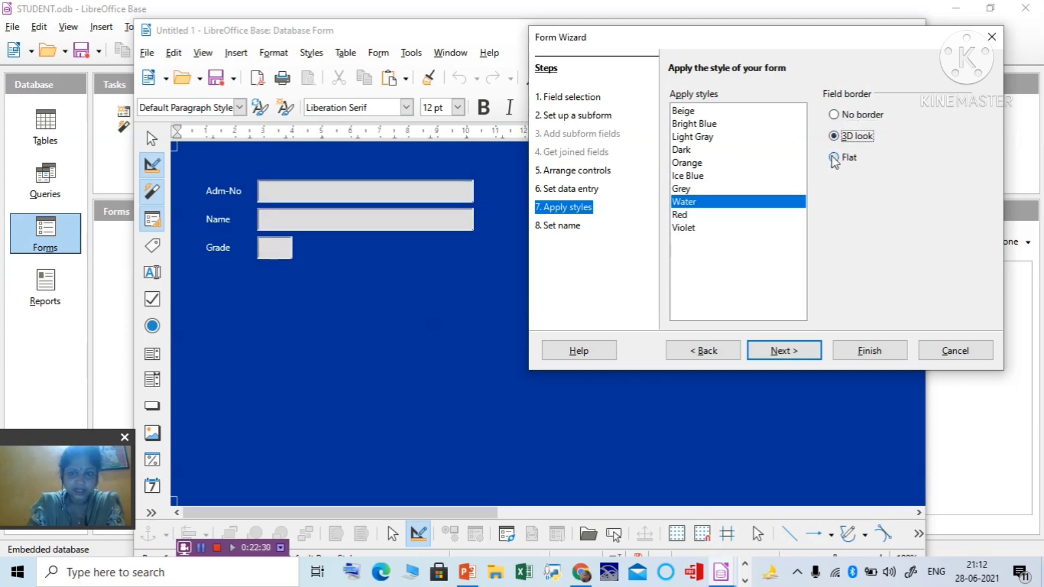
left_click(834, 159)
left_click(835, 116)
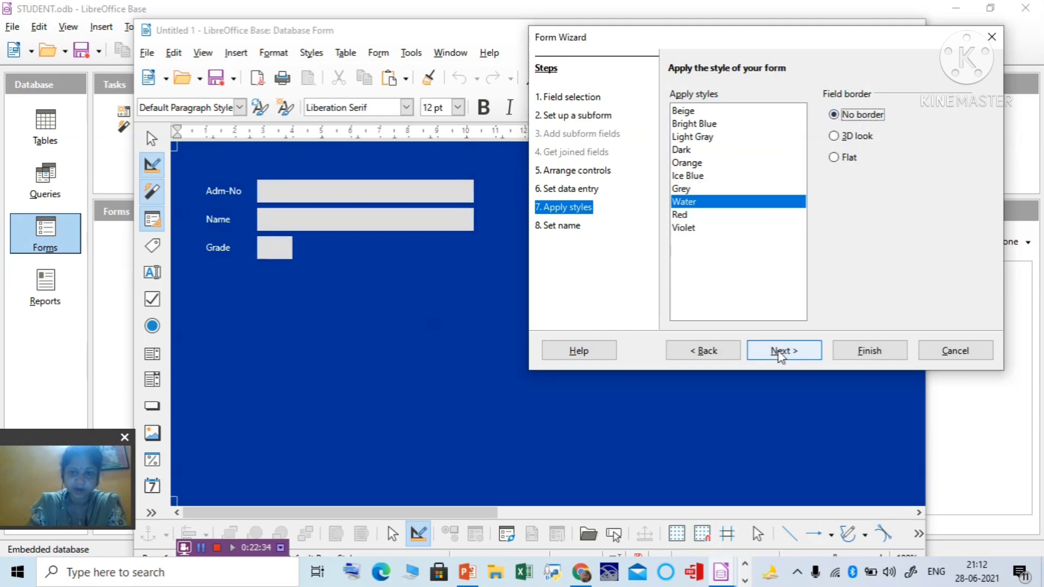
left_click(780, 354)
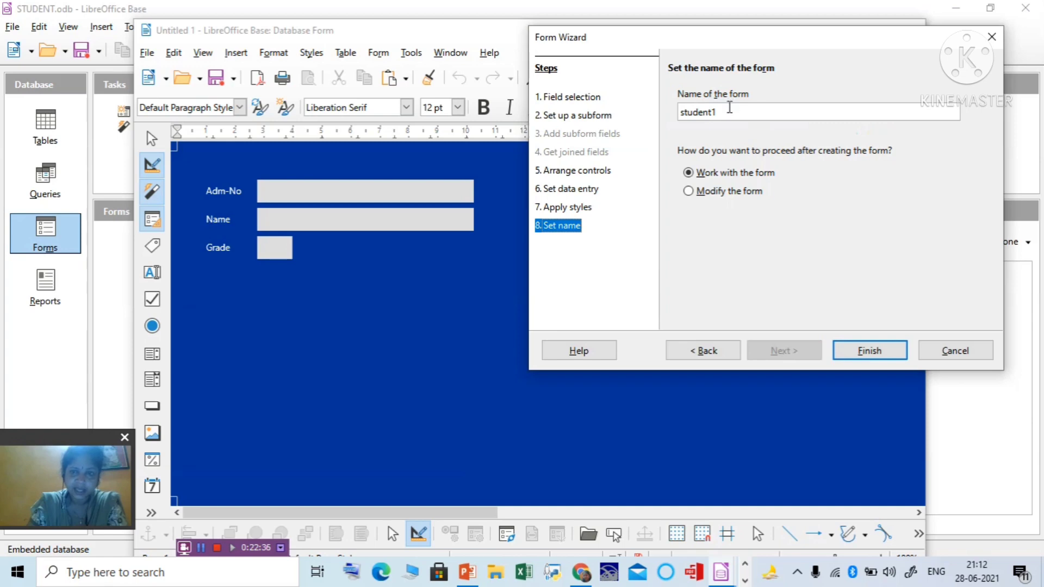
Step: Name the form "Student entry form" and finish the wizard with the option to work with the form
left_click_drag(715, 112, 675, 114)
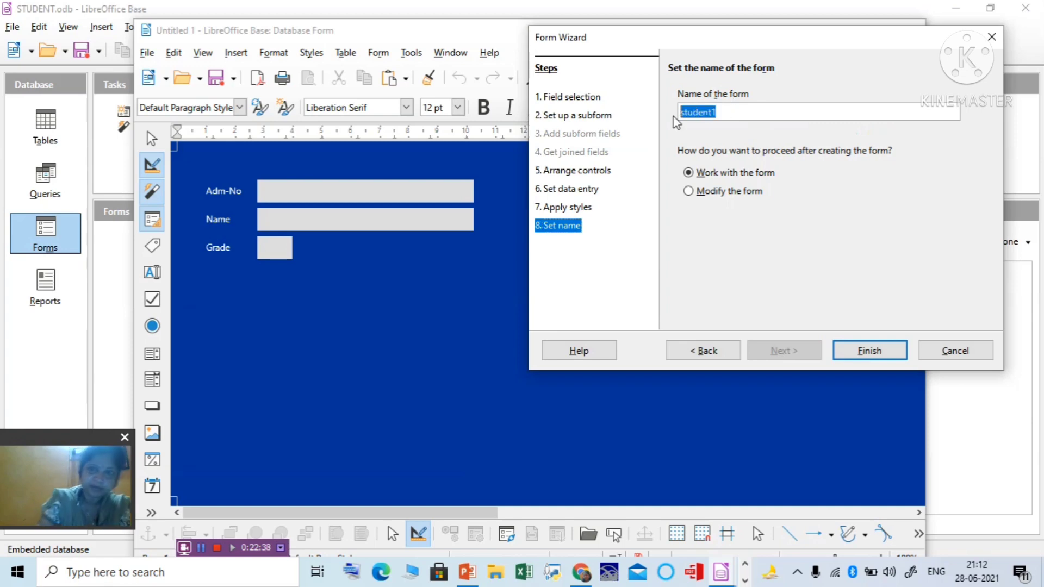
key("BackSpace")
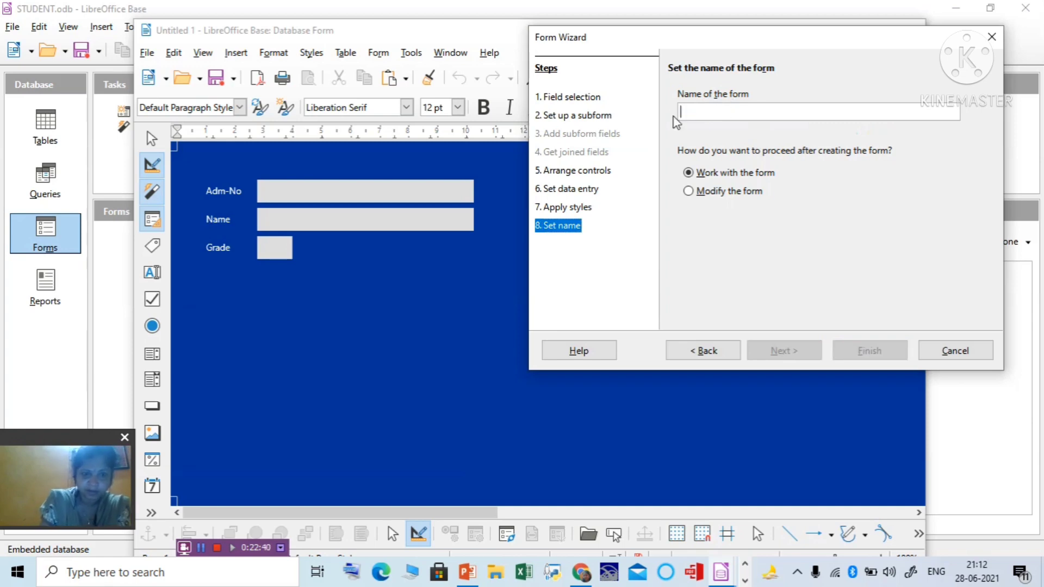
type("st")
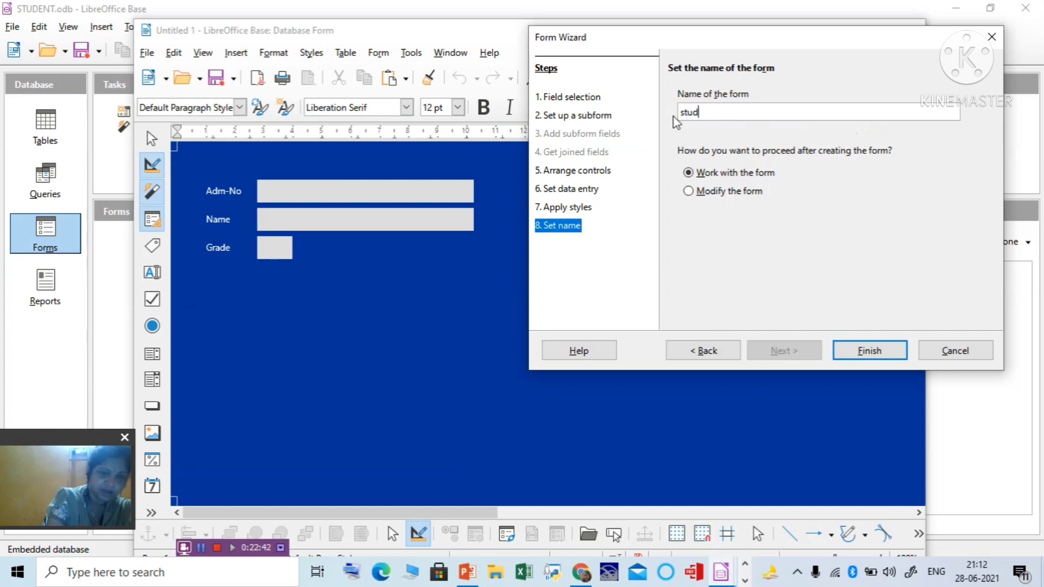
type("u")
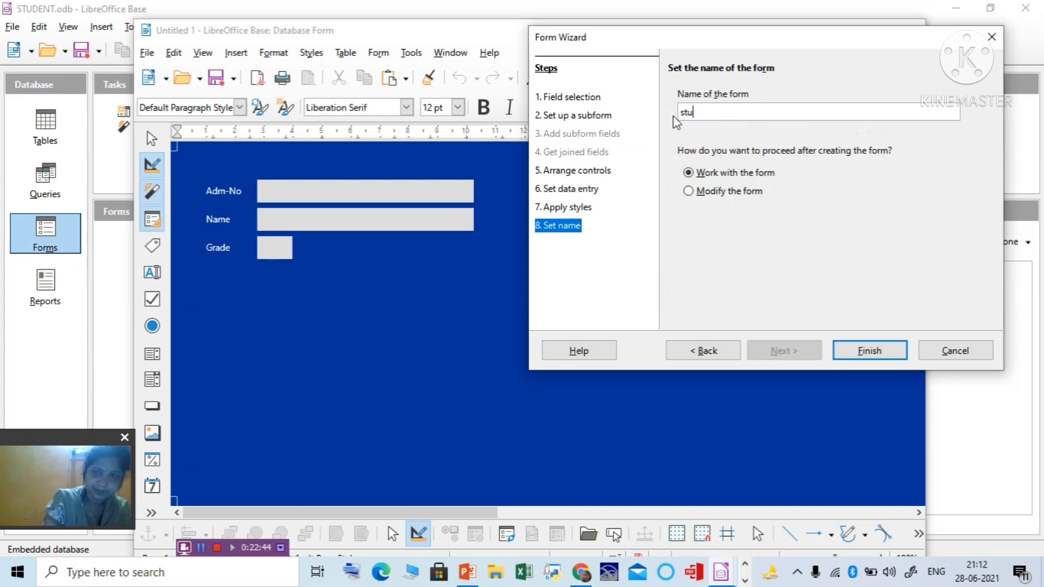
key("BackSpace")
key("BackSpace")
key("BackSpace")
type("s")
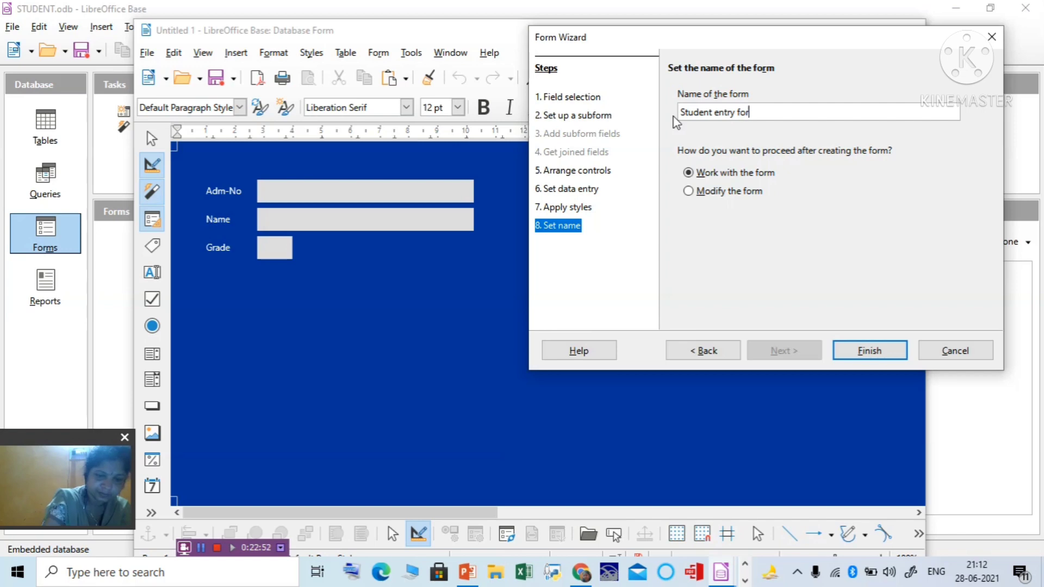
left_click(863, 353)
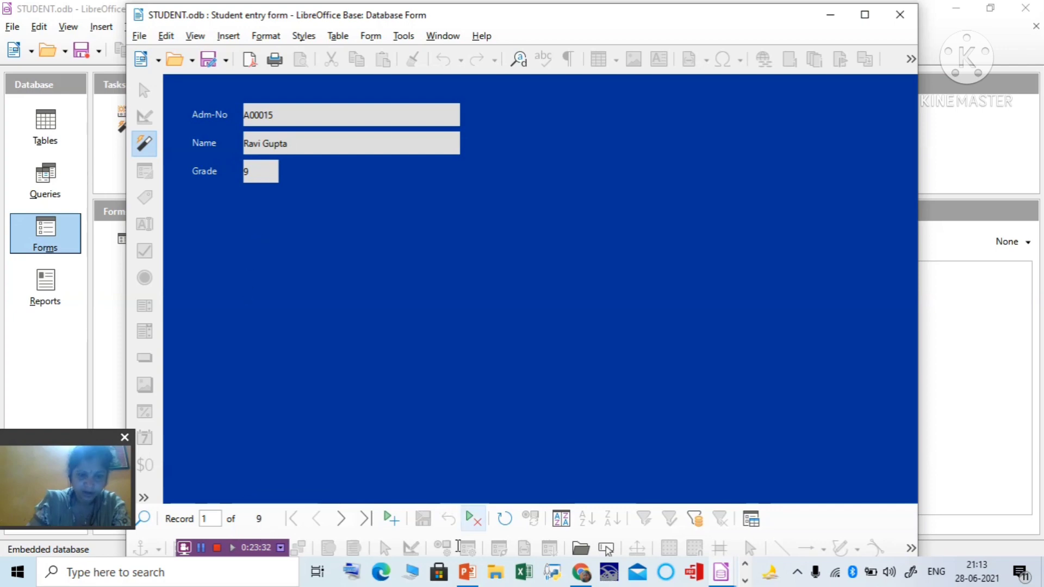
Step: Browse forward through the student records in the new form up to record 6
left_click(342, 523)
left_click(342, 522)
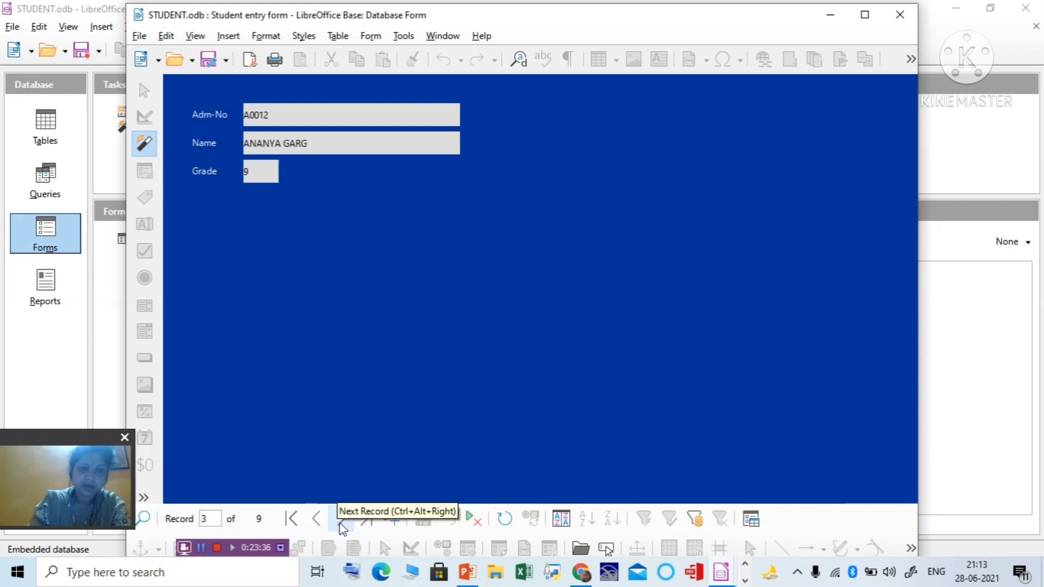
left_click(341, 522)
left_click(341, 523)
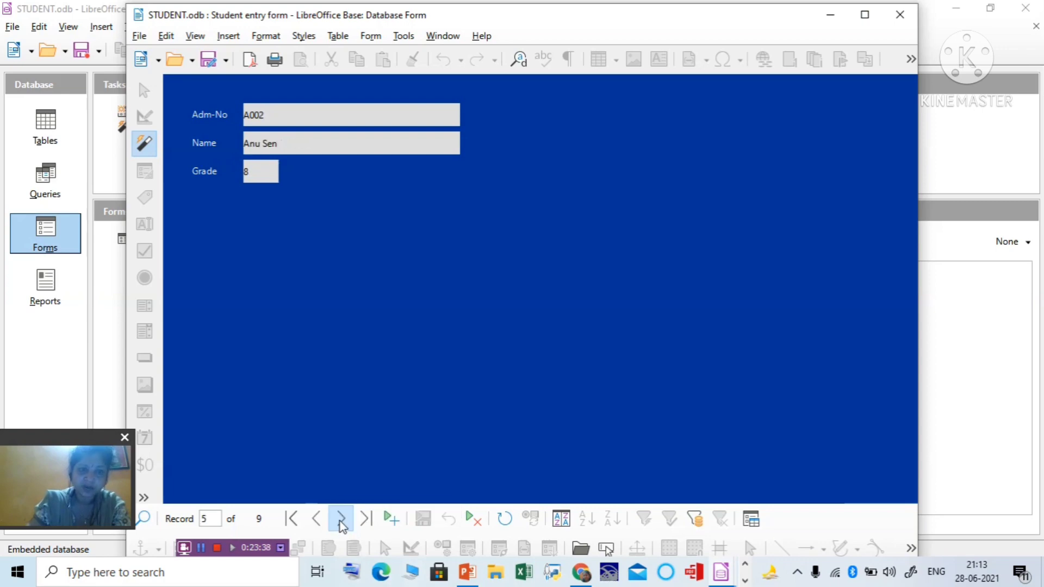
left_click(341, 523)
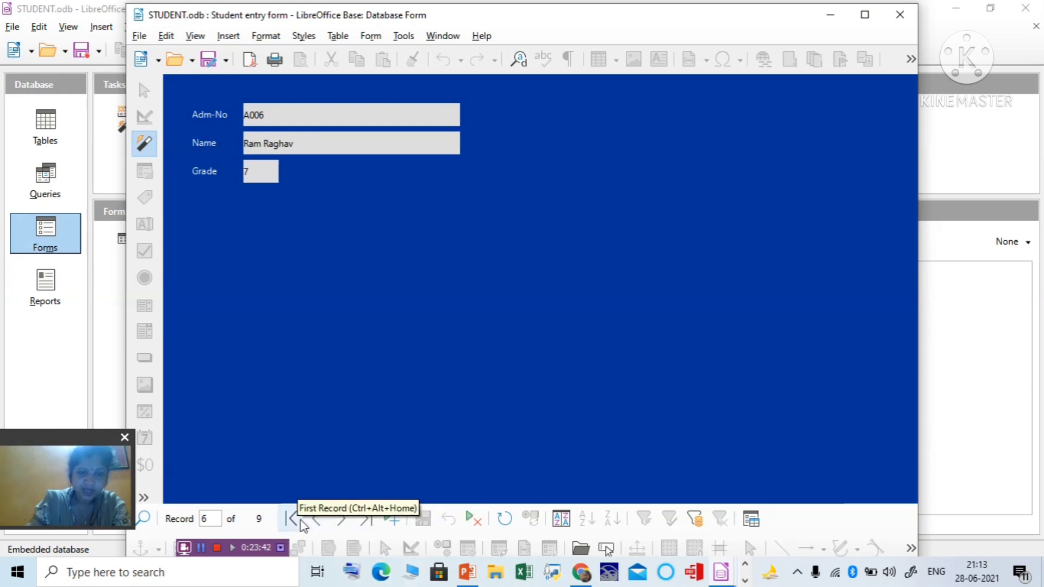
Step: Browse backward through the student records to the first one, and jump to the last record
left_click(319, 521)
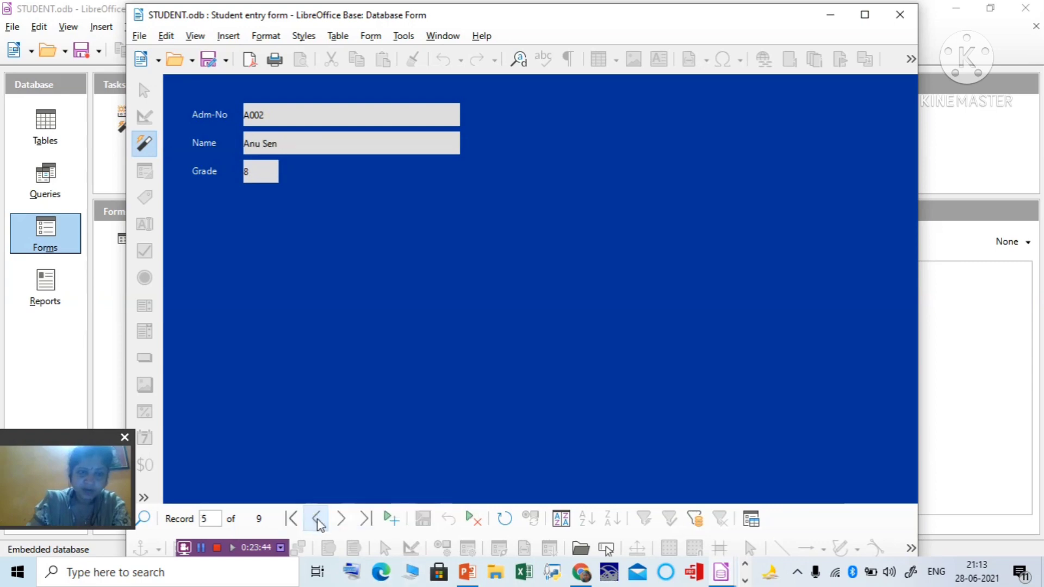
left_click(318, 521)
left_click(319, 520)
left_click(318, 521)
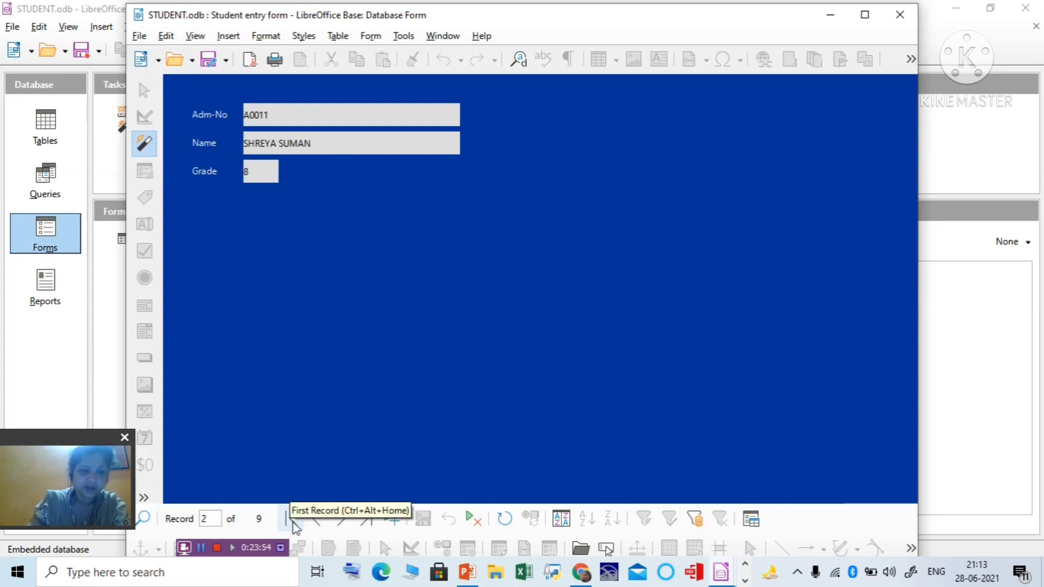
left_click(293, 520)
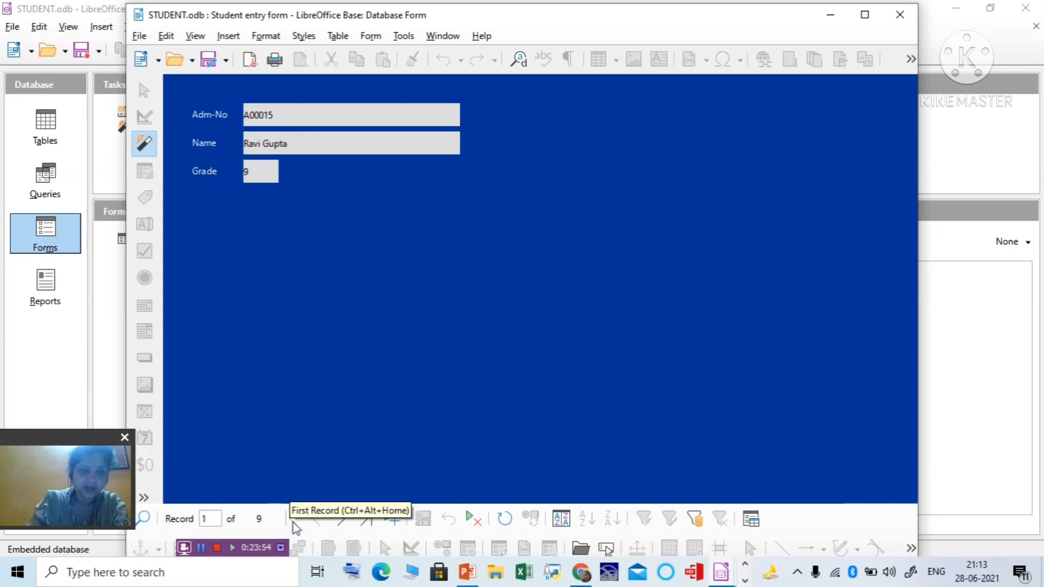
left_click(368, 522)
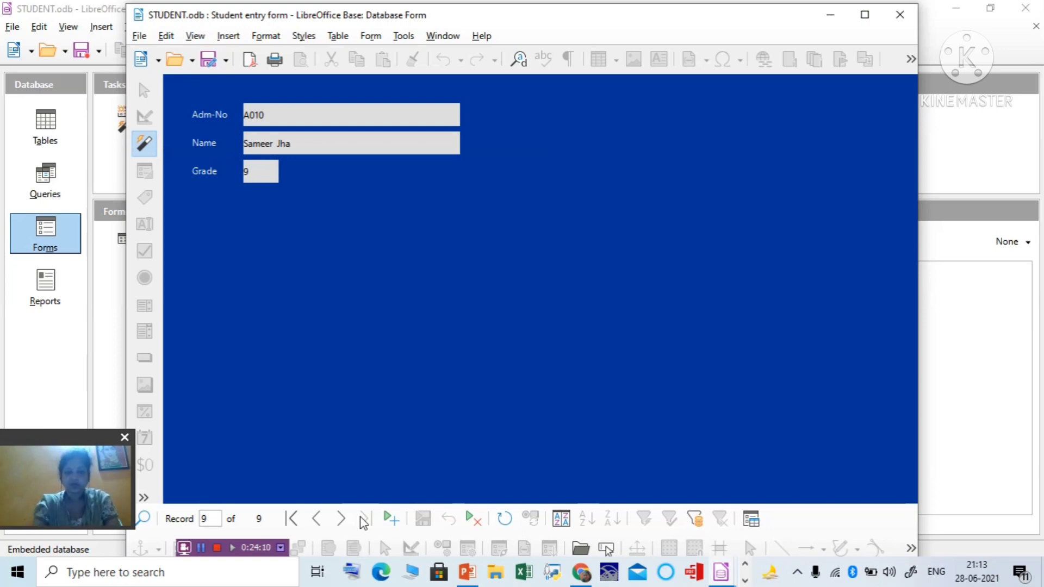
Step: Start a new record in the Student entry form and enter the student's admission number with a capital letter
left_click(390, 519)
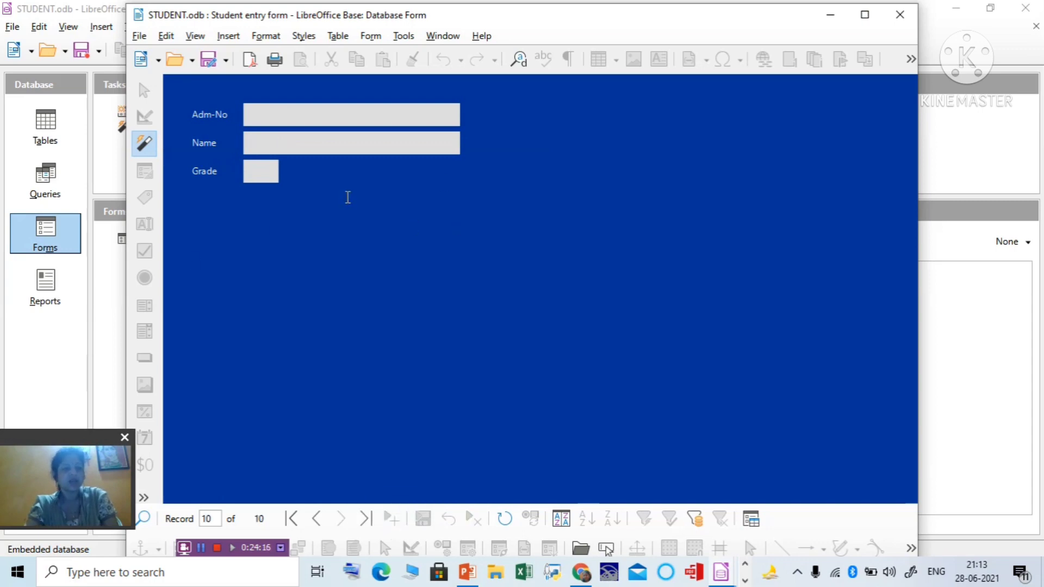
left_click(296, 112)
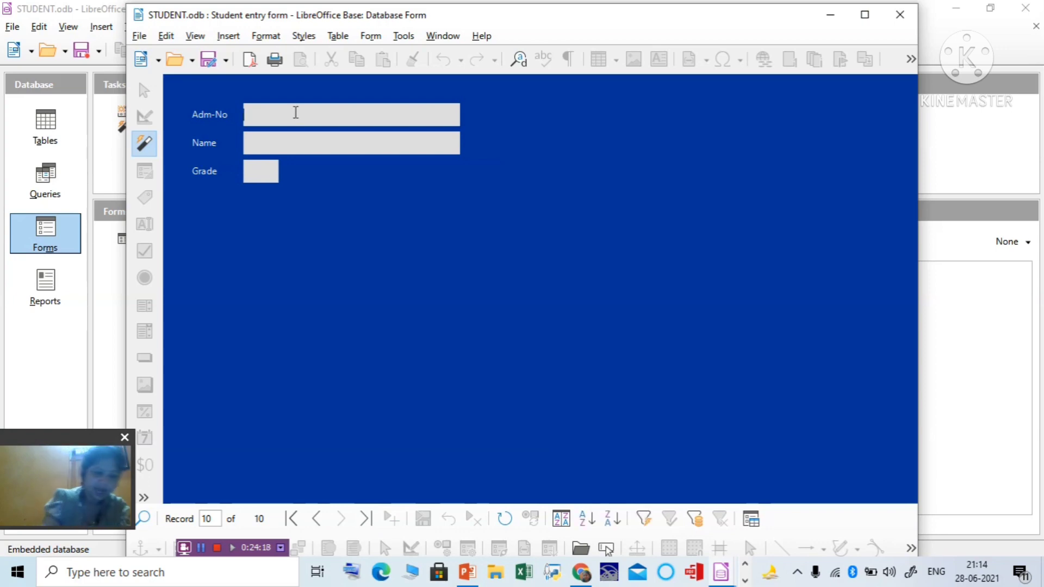
type("a0")
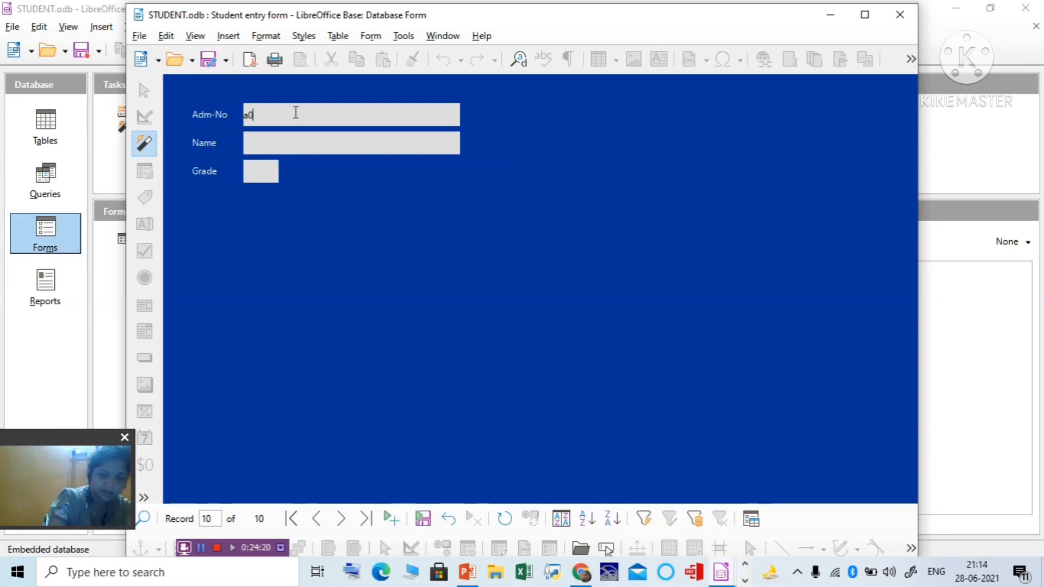
type("16")
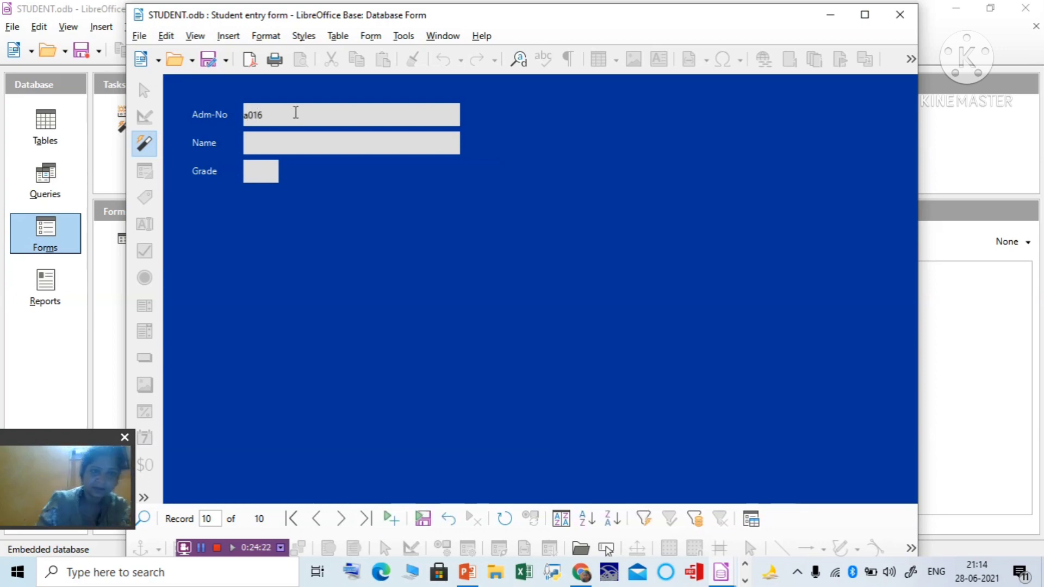
key("BackSpace")
key("BackSpace")
key("BackSpace")
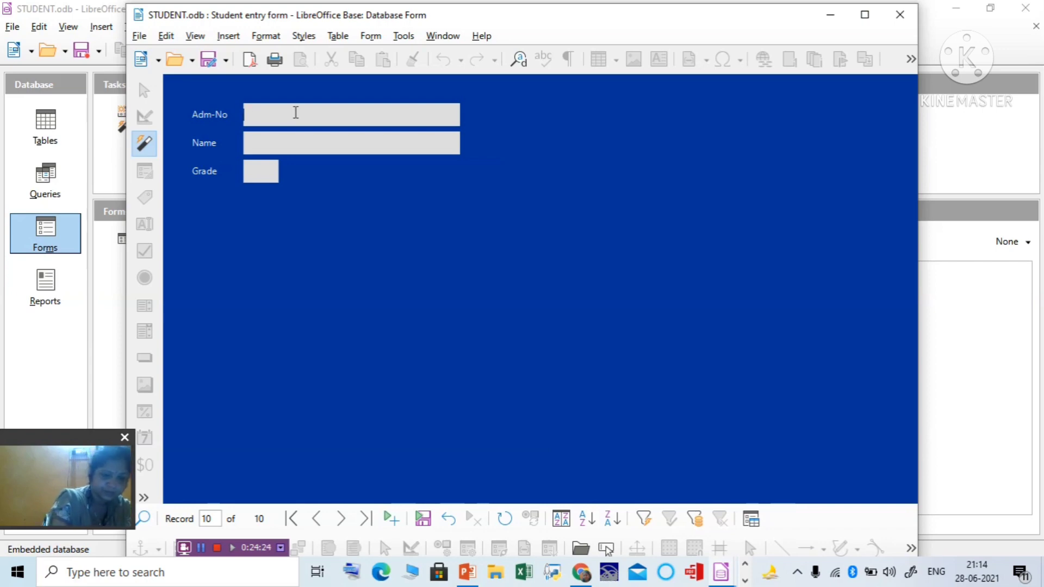
type("A016")
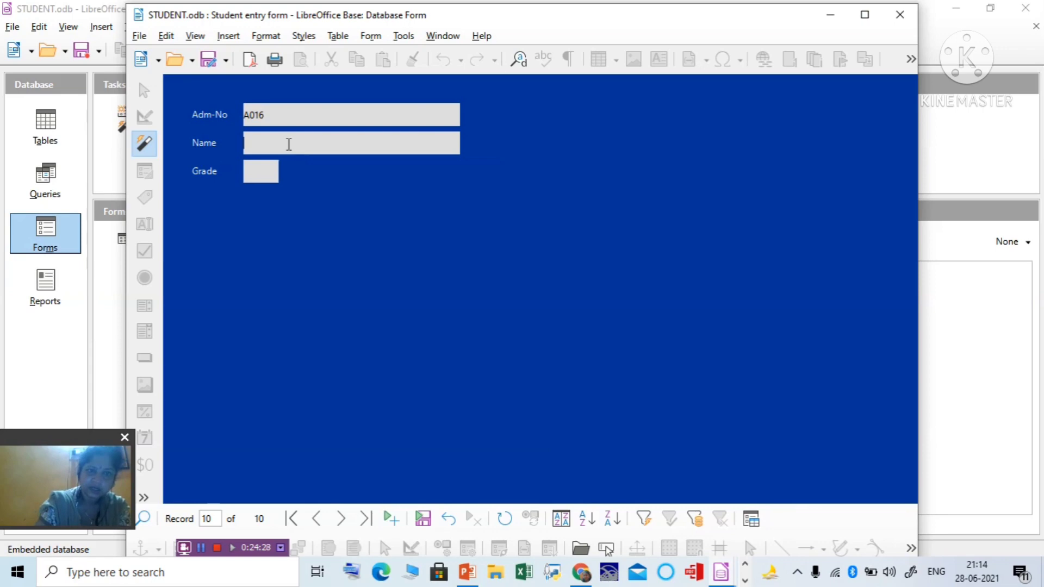
Step: Enter the student's name and grade 10 in the new record, and save the record
left_click(288, 144)
type("PRI")
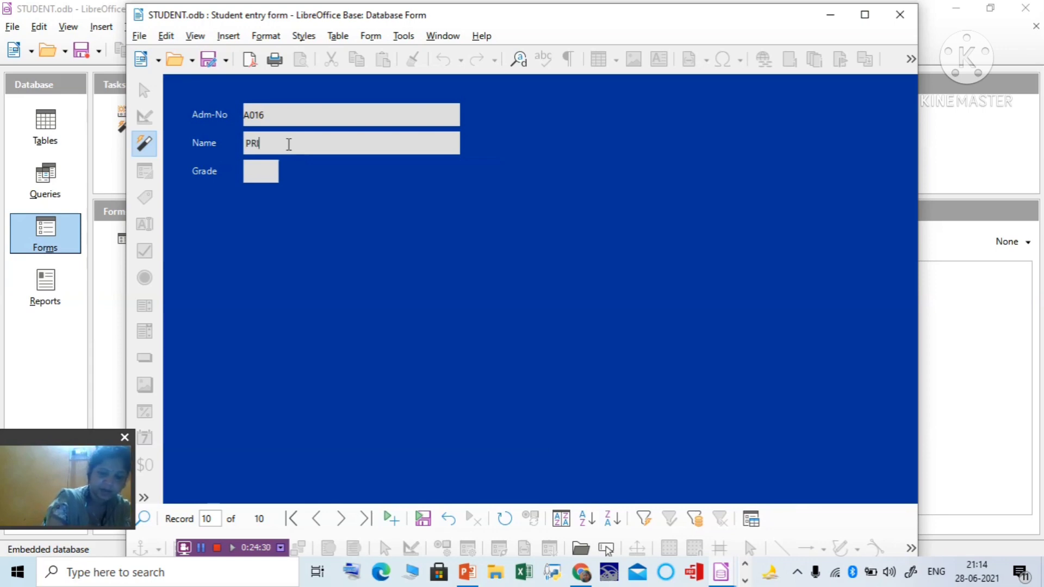
type("YADARSH")
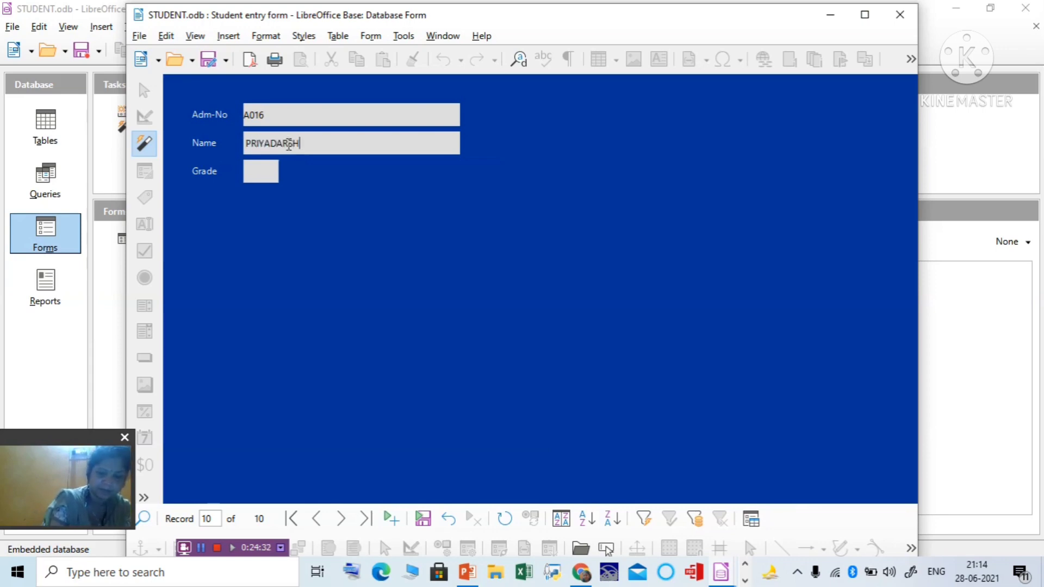
type("INI")
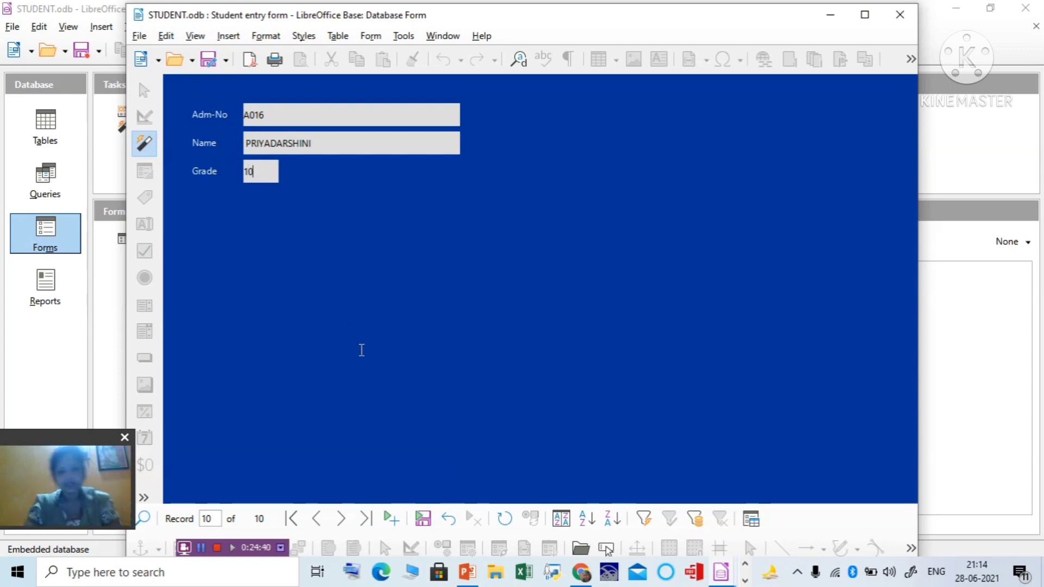
left_click(425, 528)
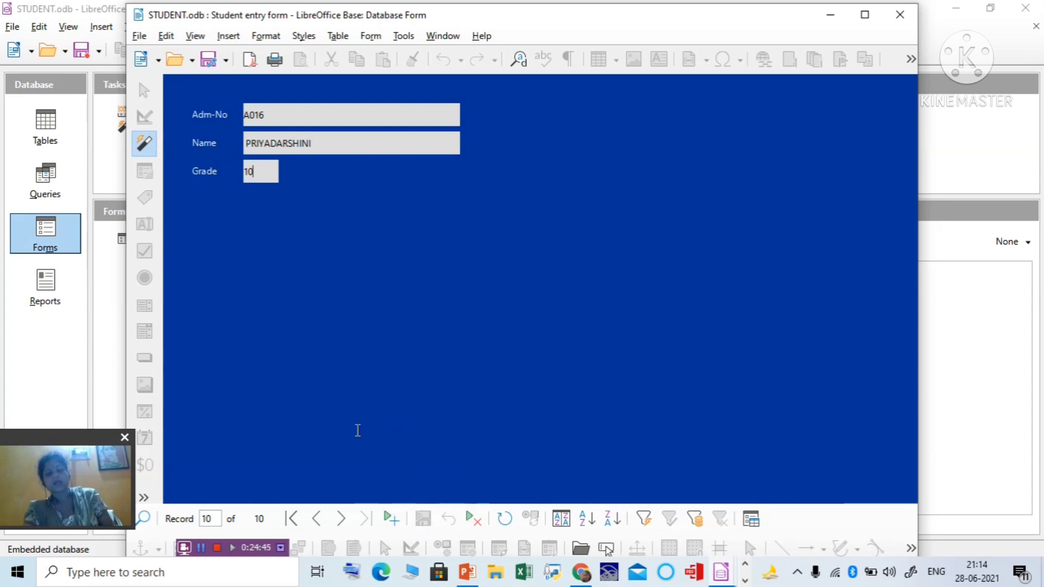
Step: Add another student record with its admission number, the student's name and grade 8, and save it
left_click(391, 518)
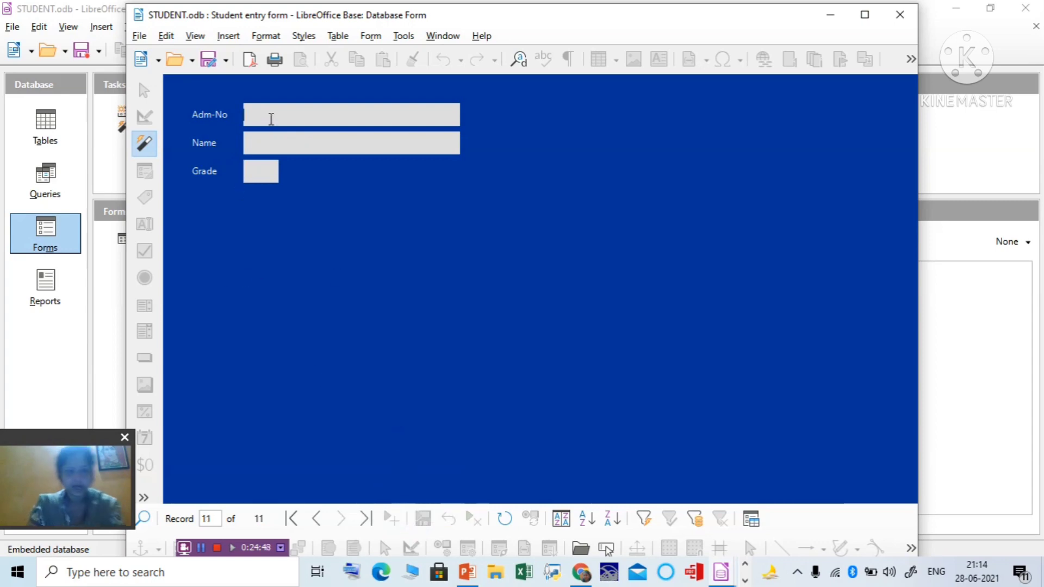
type("A017")
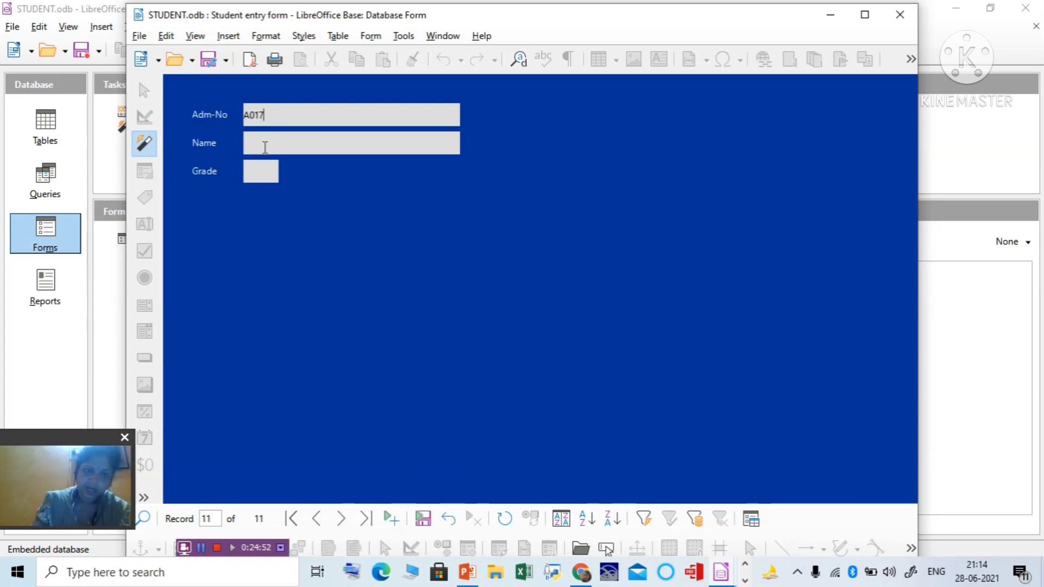
left_click(264, 147)
type("ANK")
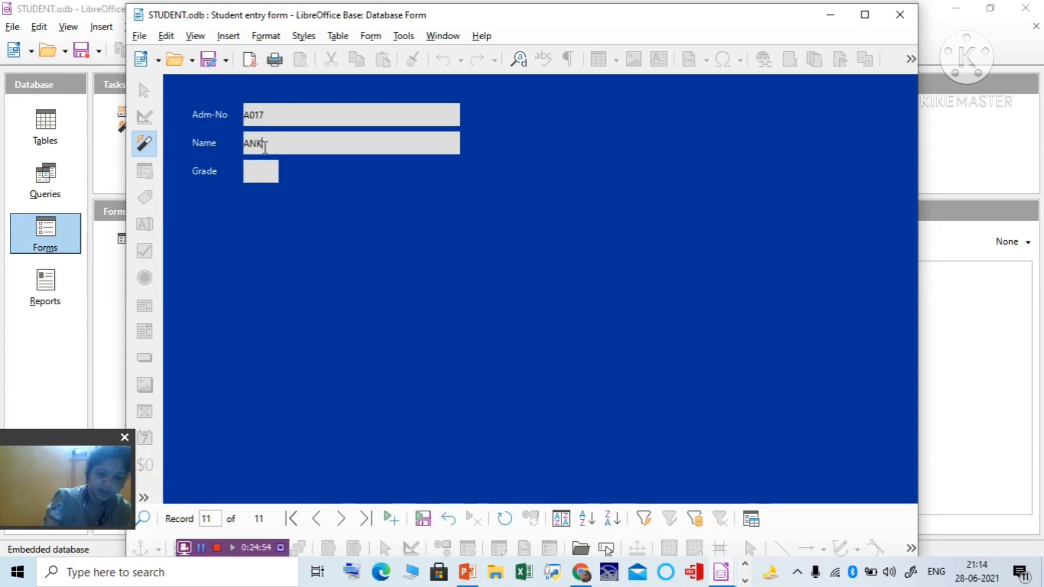
type("ITA")
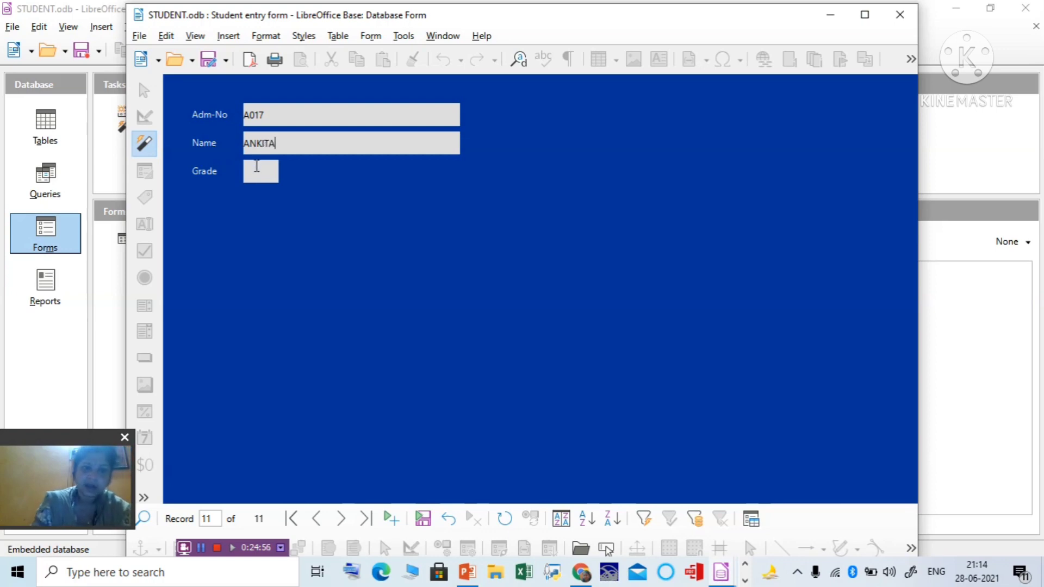
left_click(258, 169)
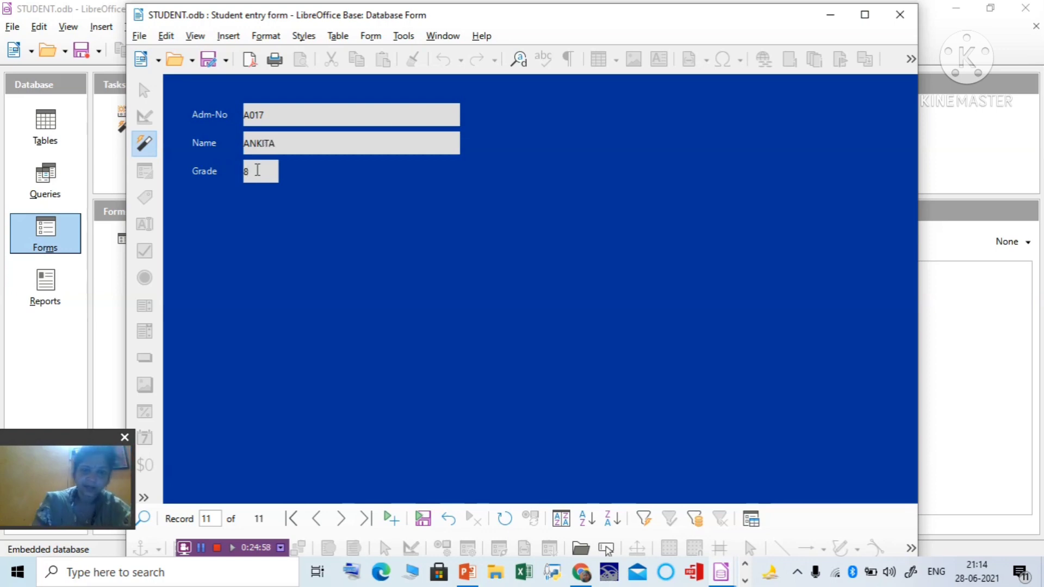
left_click(423, 525)
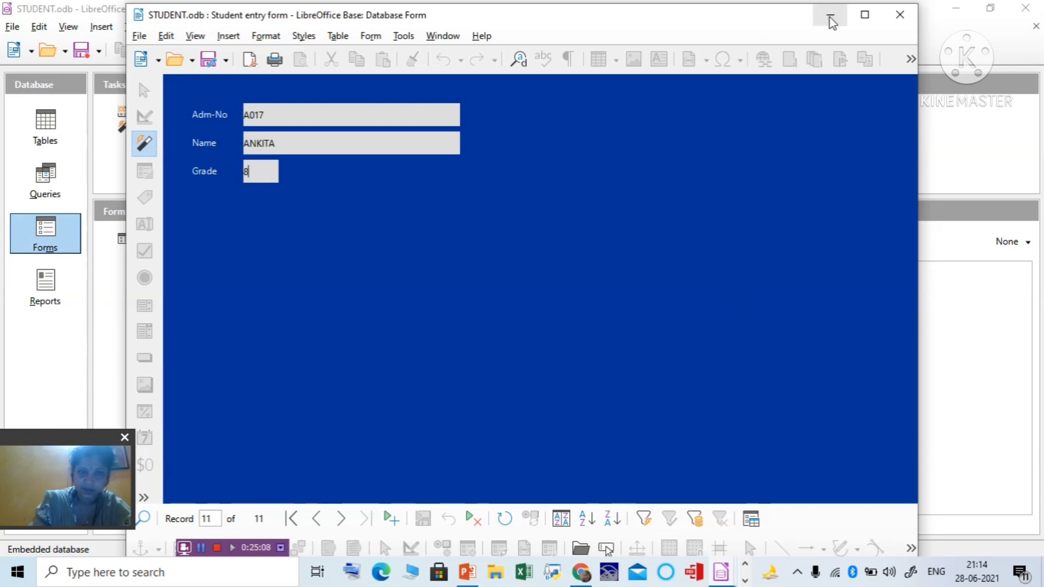
Step: Open the student1 table's data to check for the newly entered records, and close it
left_click(39, 128)
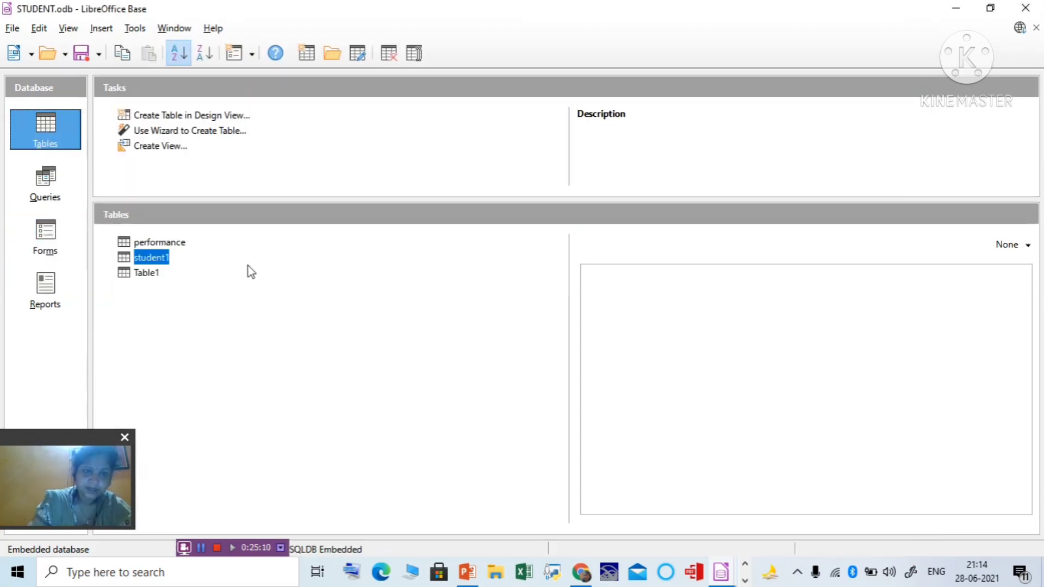
double_click(165, 259)
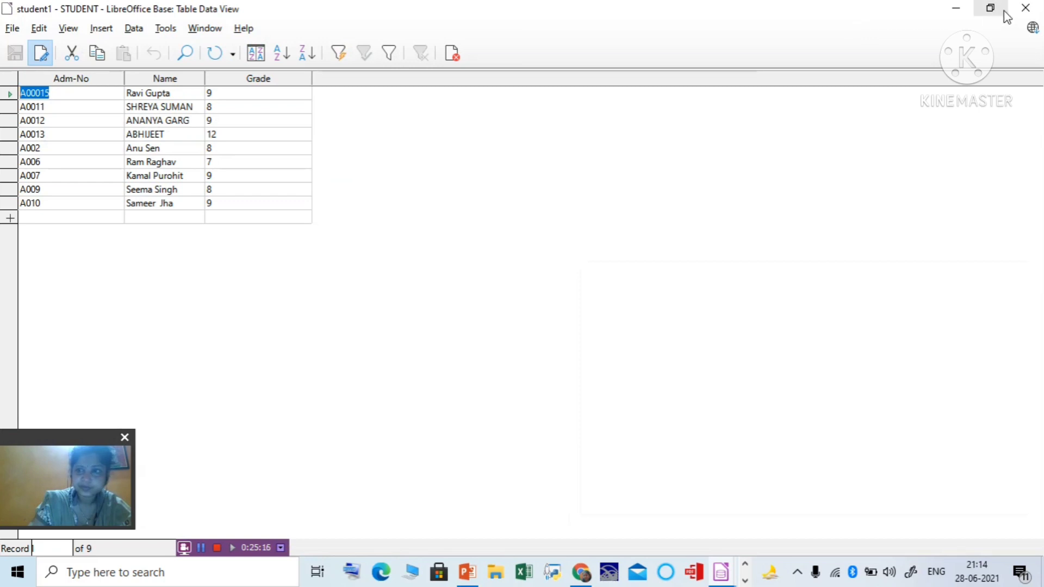
left_click(1025, 12)
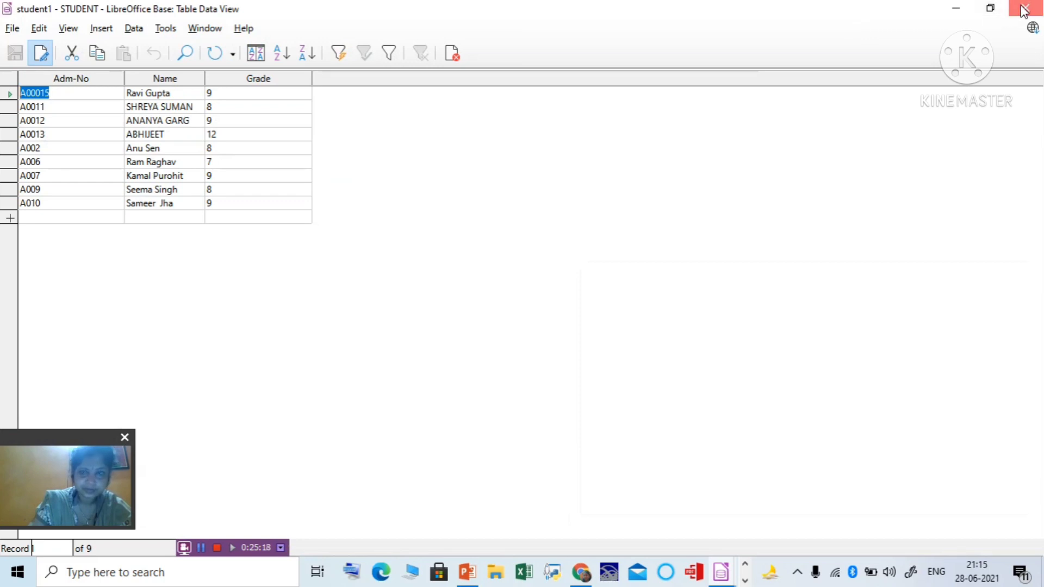
Step: Close the STUDENT database with its changes saved, and minimize the PowerPoint and Settings windows
left_click(1023, 8)
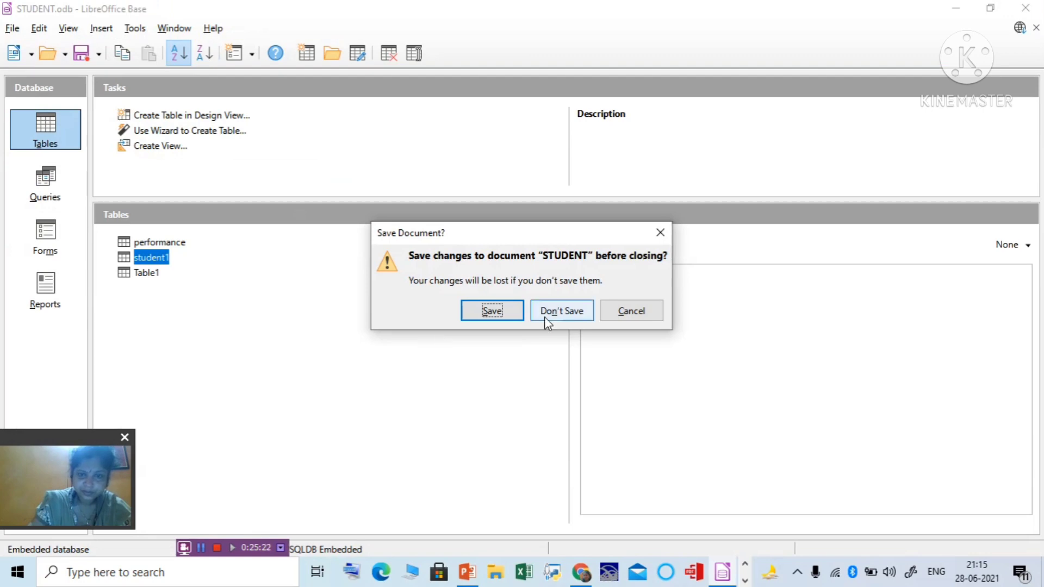
left_click(489, 310)
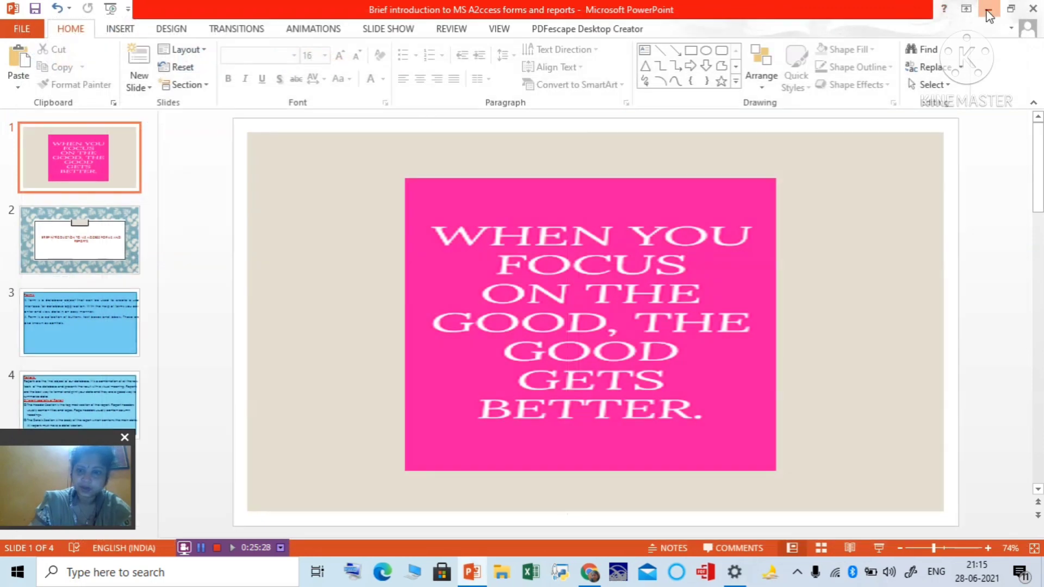
left_click(986, 12)
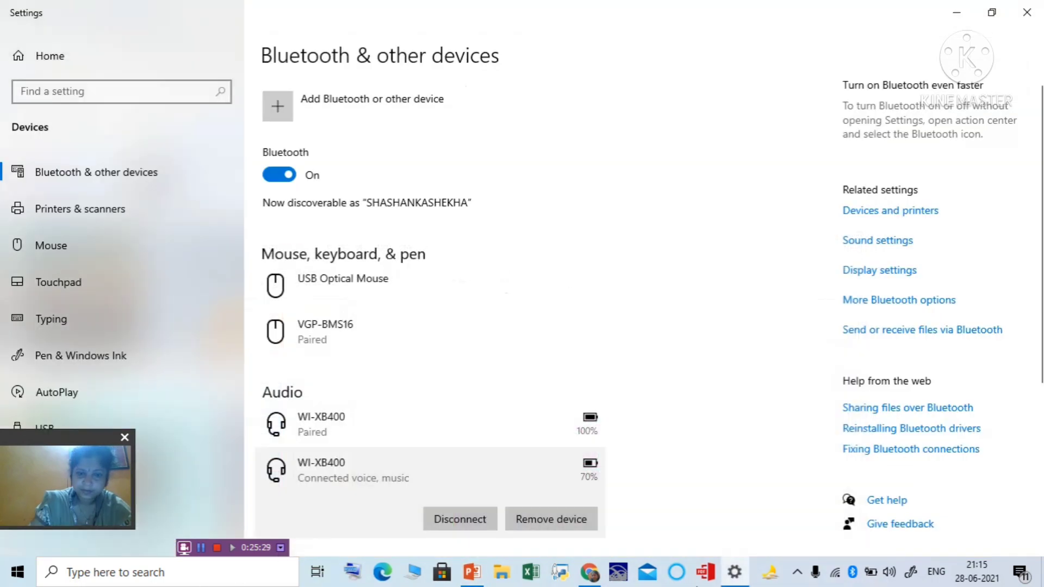
left_click(959, 14)
left_click(959, 13)
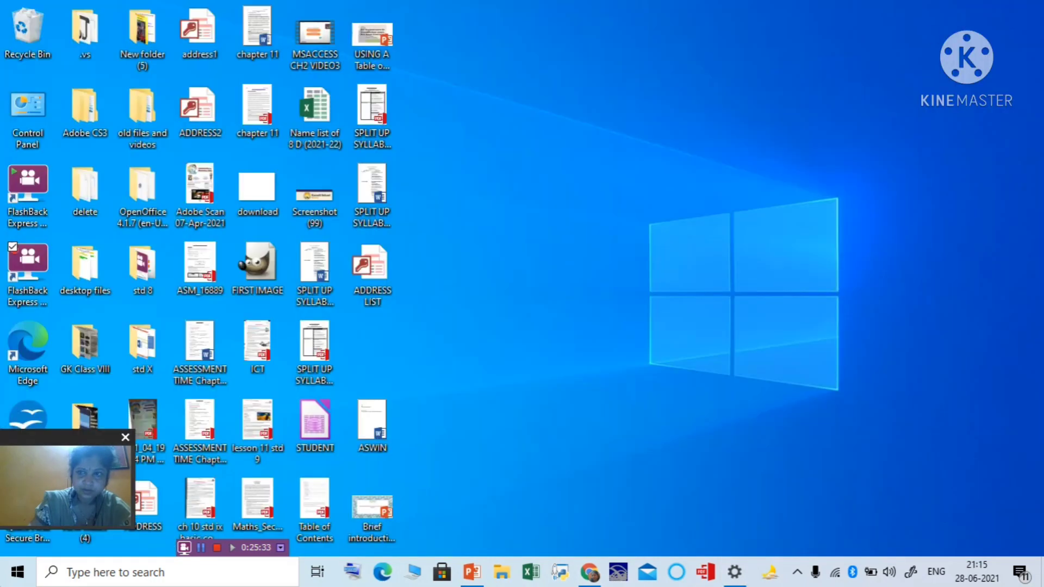
Step: Search Windows for "STU" and open the STUDENT database stored on the Desktop in LibreOffice Base
left_click(85, 577)
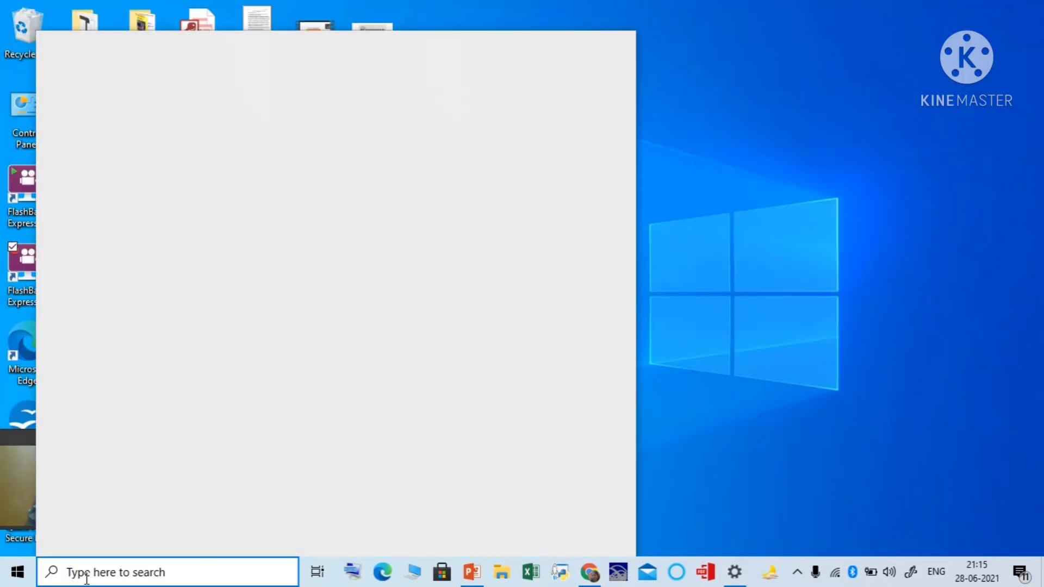
type("ST")
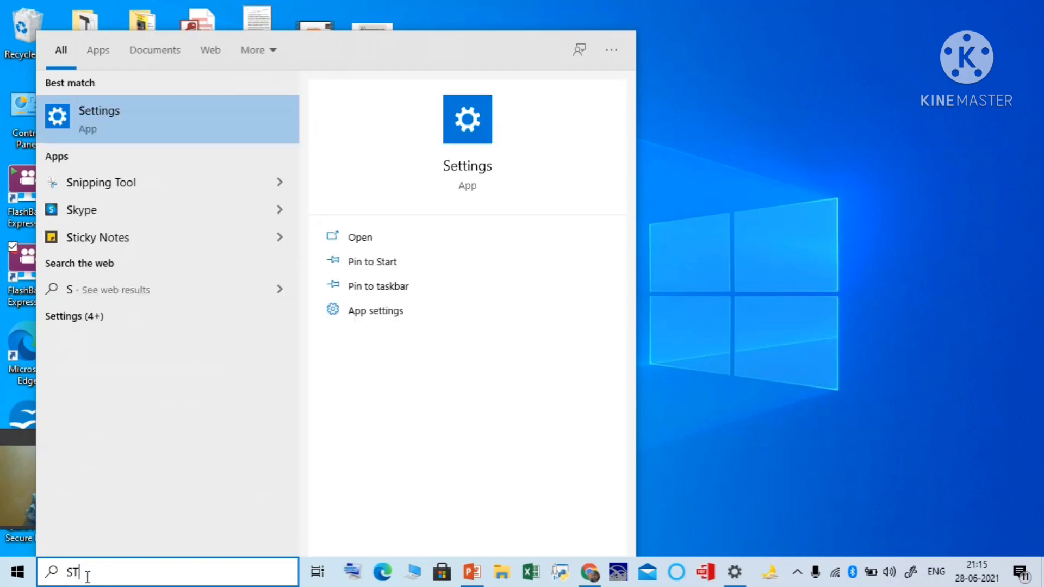
type("U")
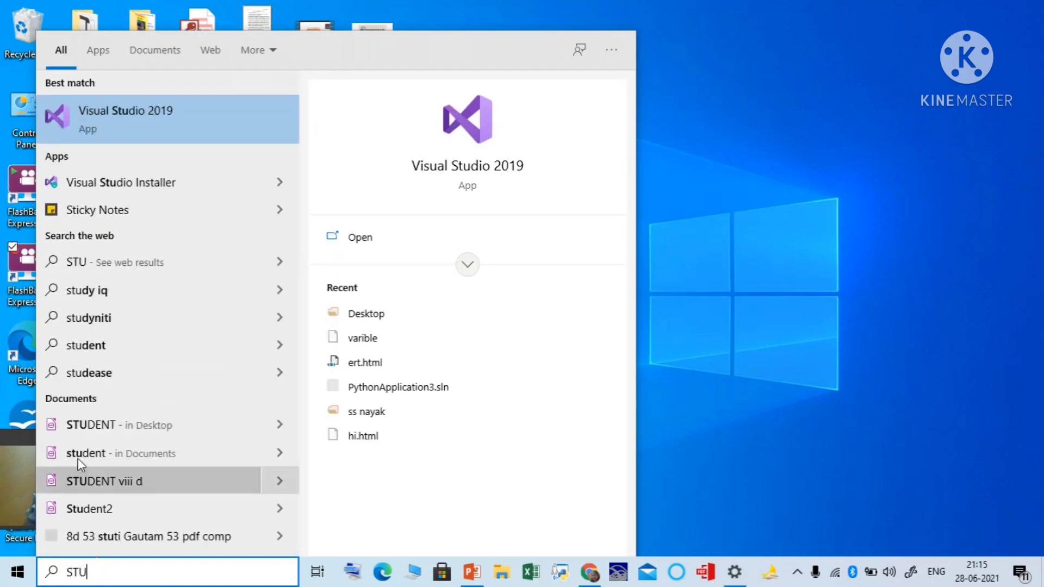
left_click(104, 425)
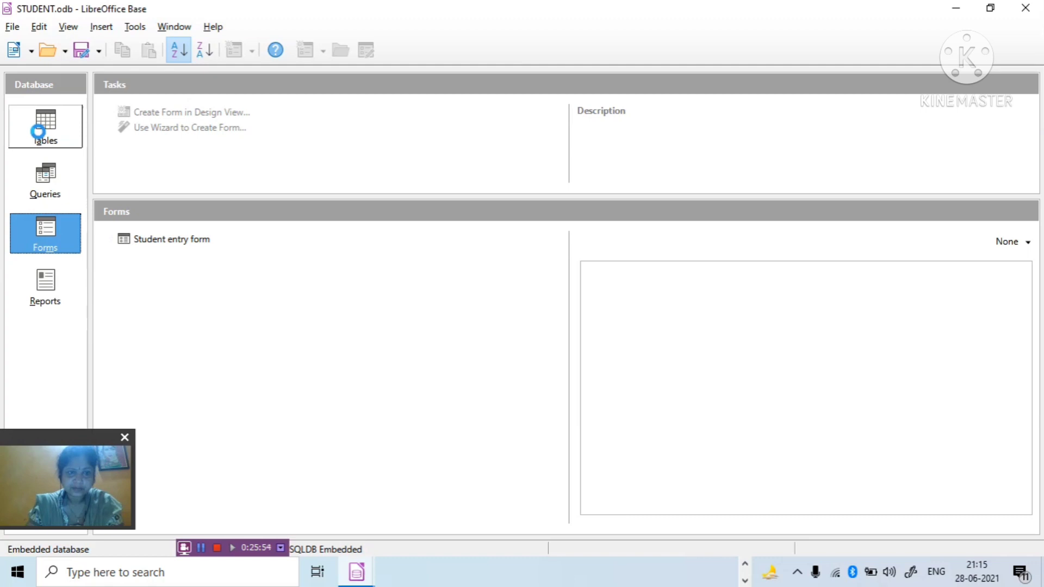
Step: Open the student1 table's data to check the records added through the form, and minimize the table window
left_click(38, 131)
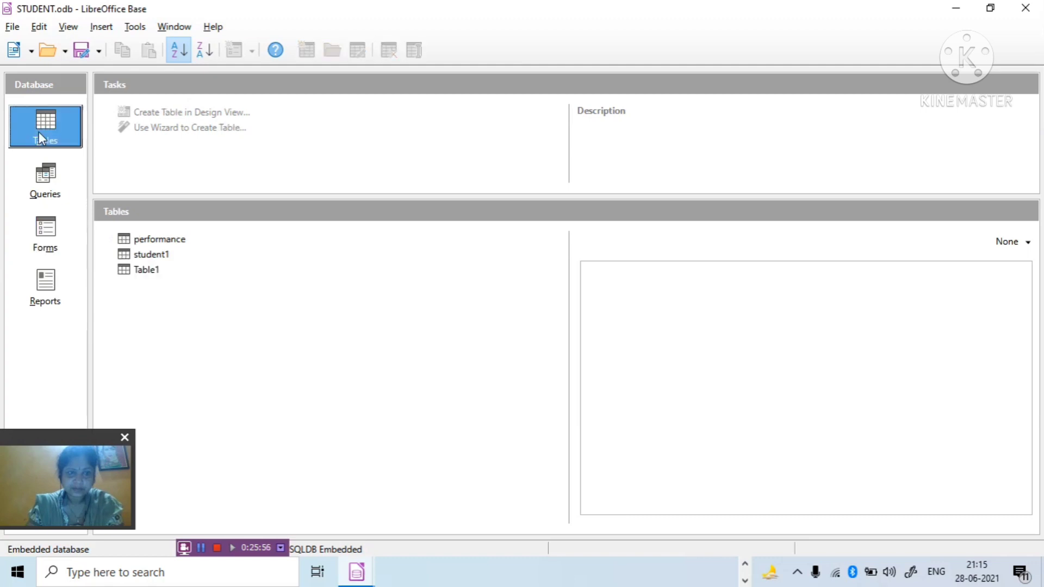
left_click(150, 259)
double_click(151, 259)
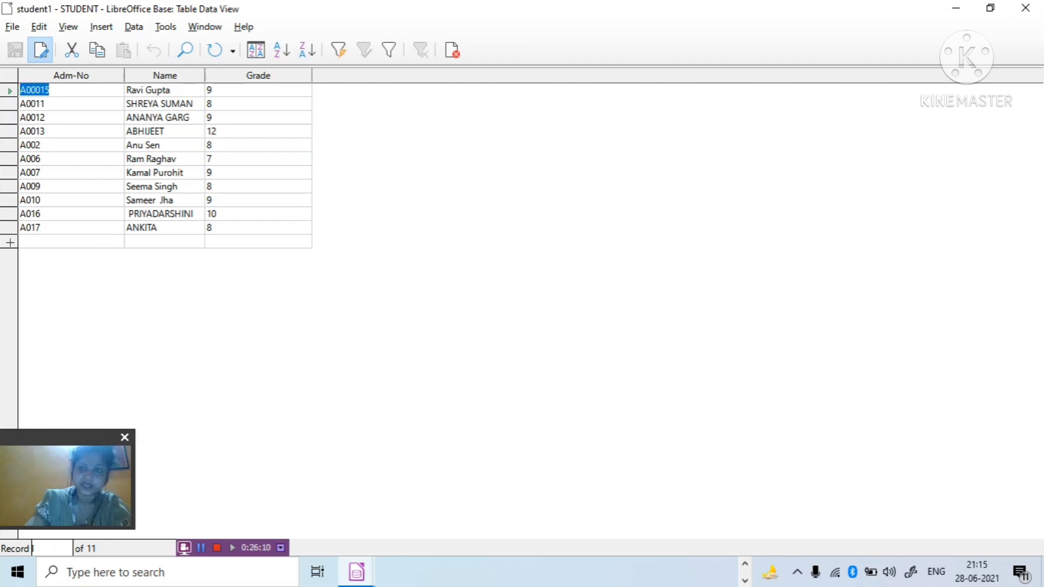
left_click(951, 10)
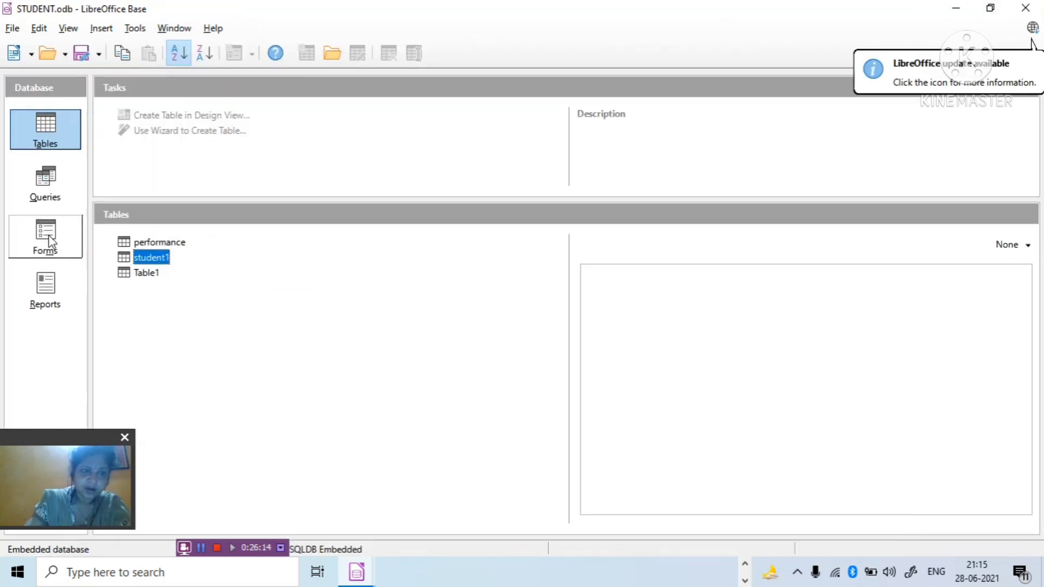
Step: Open the Student entry form from the database's saved forms
left_click(52, 242)
double_click(169, 243)
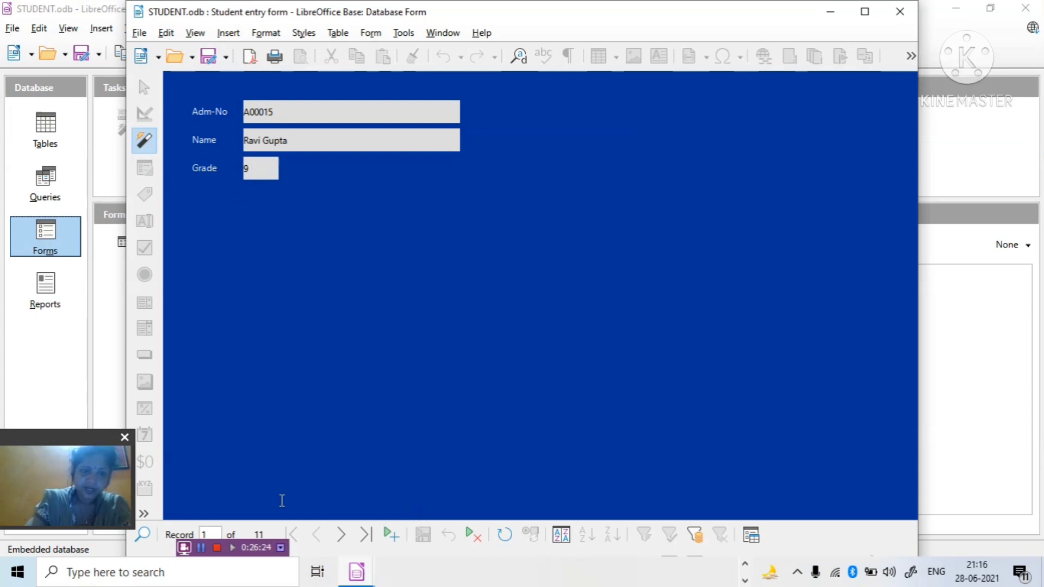
Step: Go to the fourth record in the Student entry form, append the student's surname to the Name field, and save the record
left_click(338, 539)
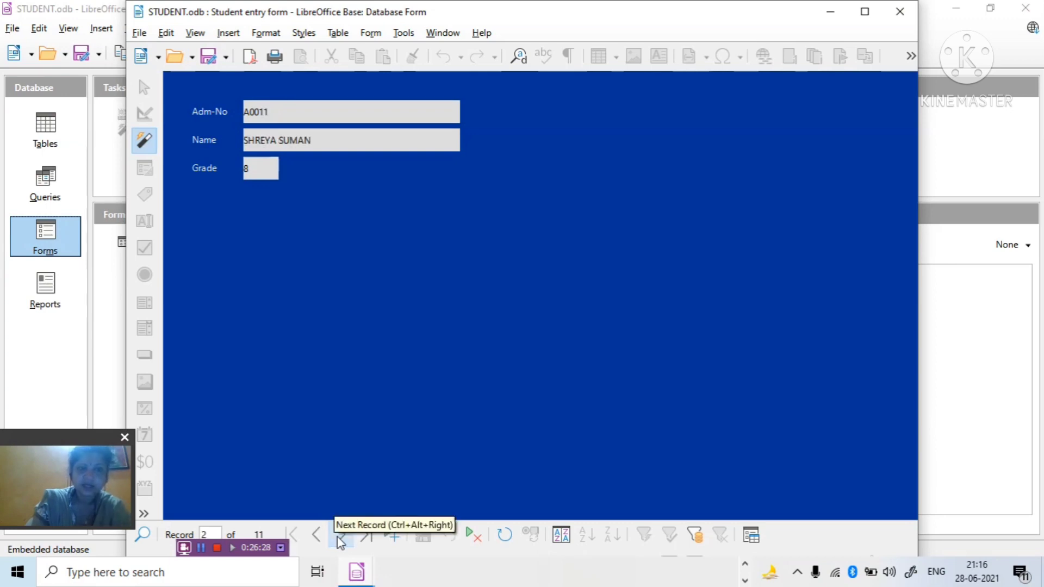
left_click(339, 538)
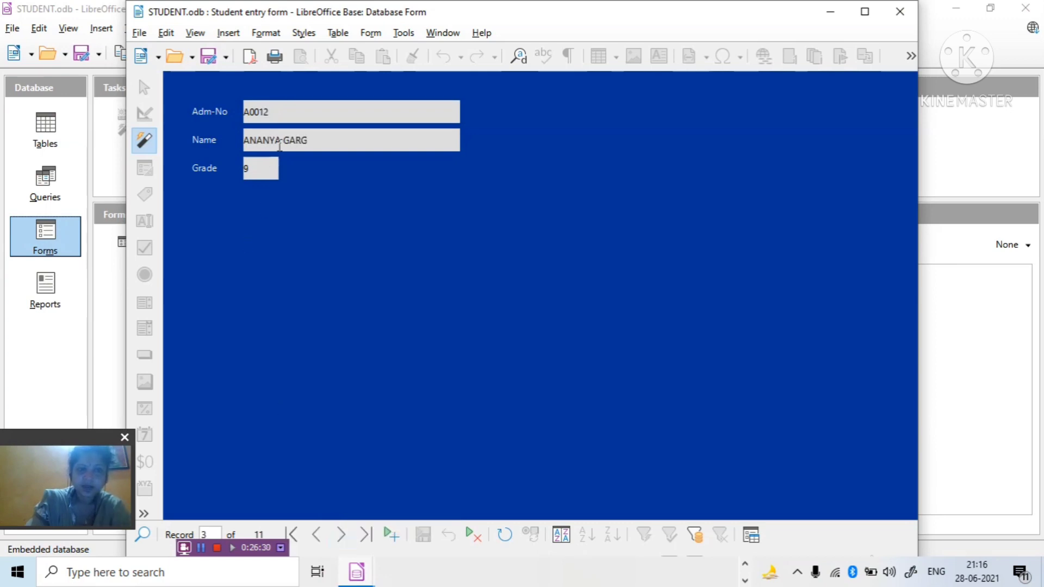
left_click(341, 538)
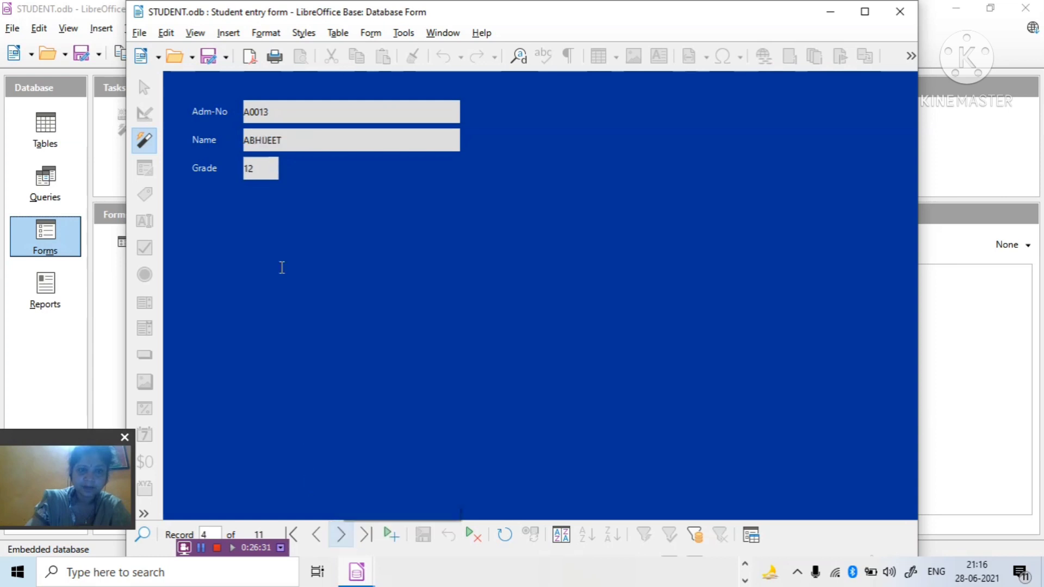
left_click(290, 142)
type("G")
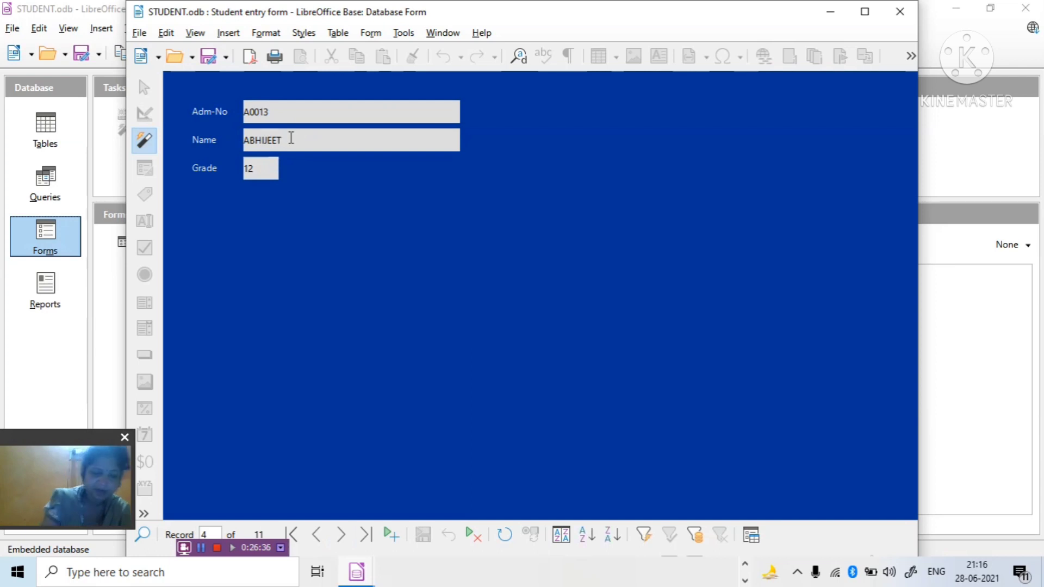
type("HATAK")
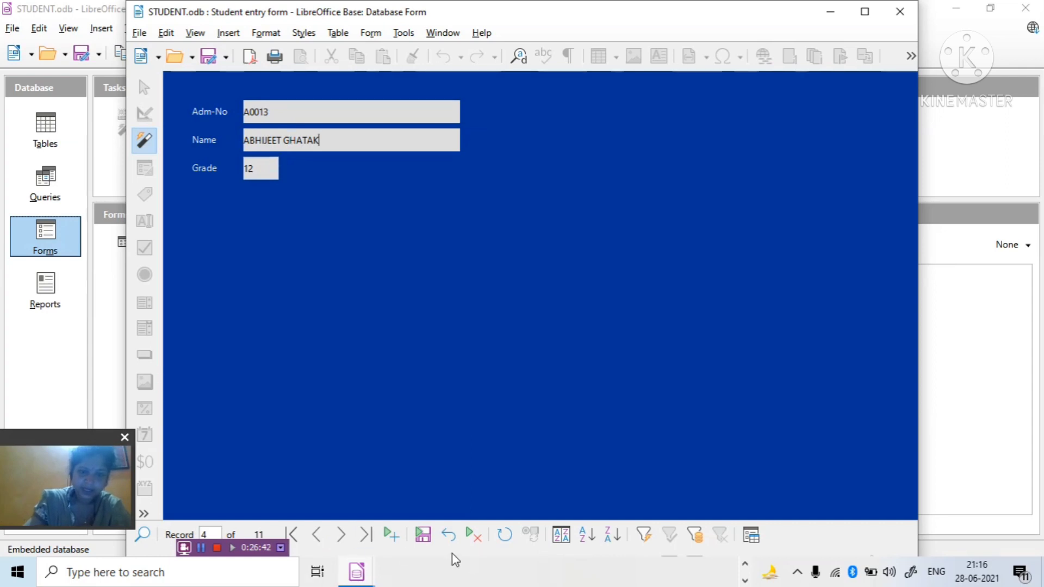
left_click(424, 536)
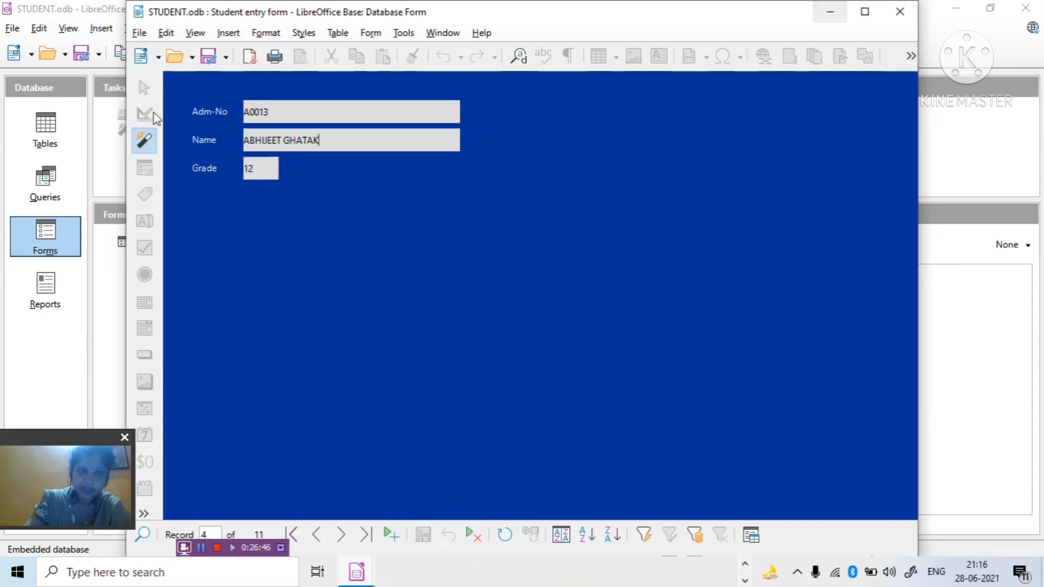
Step: Minimize the form, open the student1 table's data, and refresh it to check the edited name
left_click(830, 13)
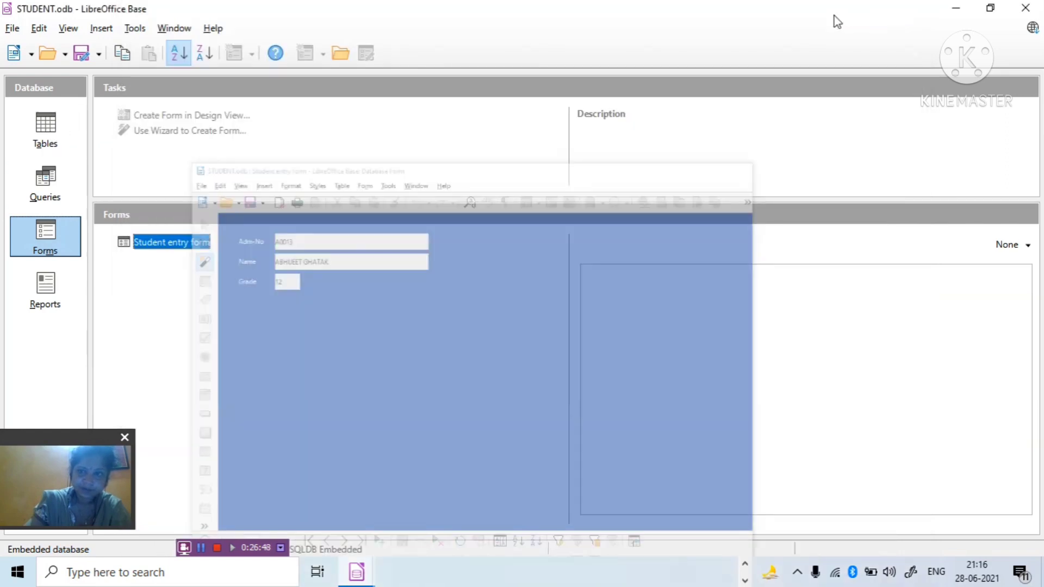
left_click(47, 135)
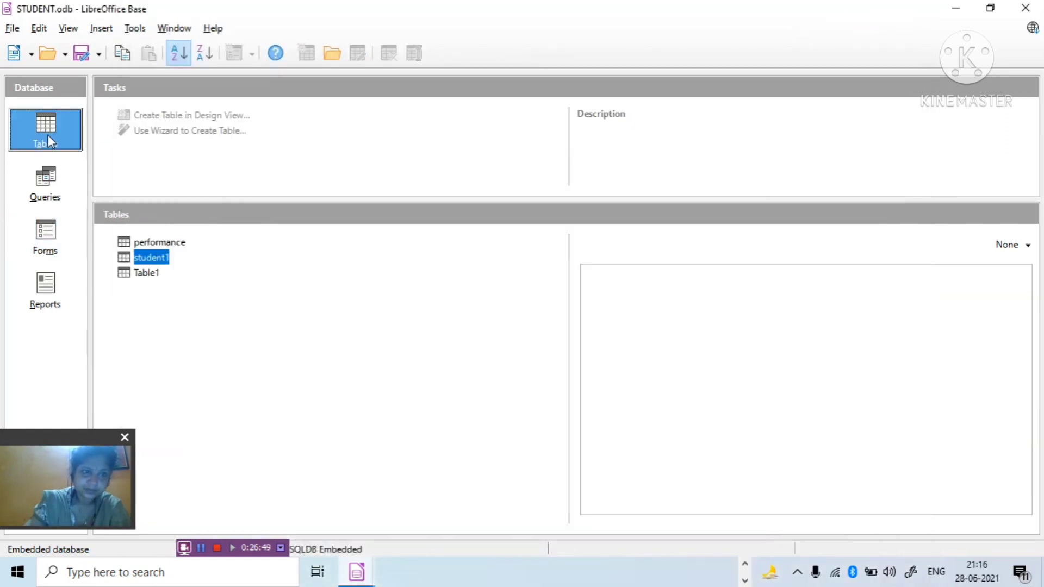
double_click(156, 258)
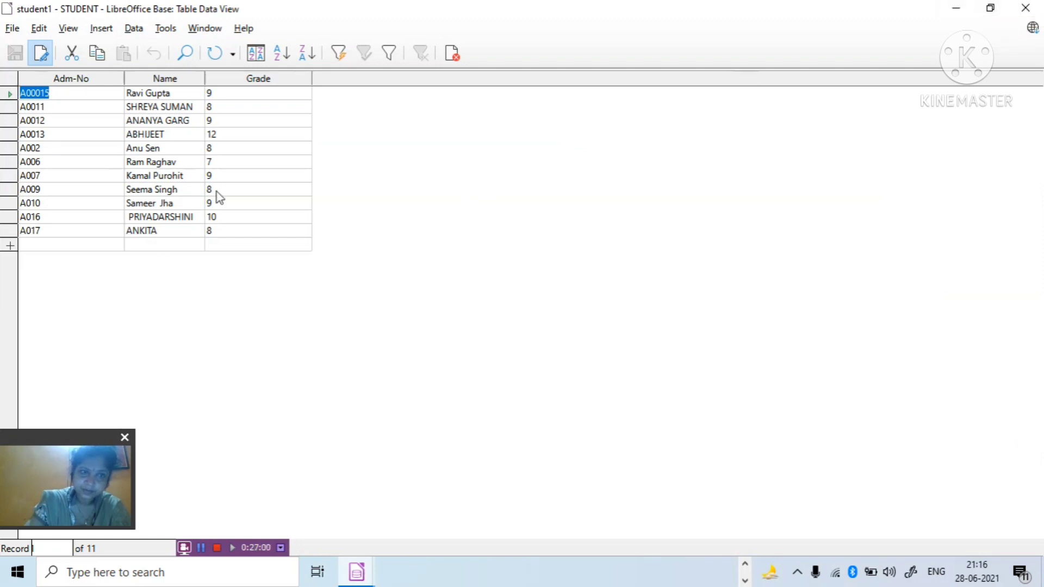
left_click(213, 54)
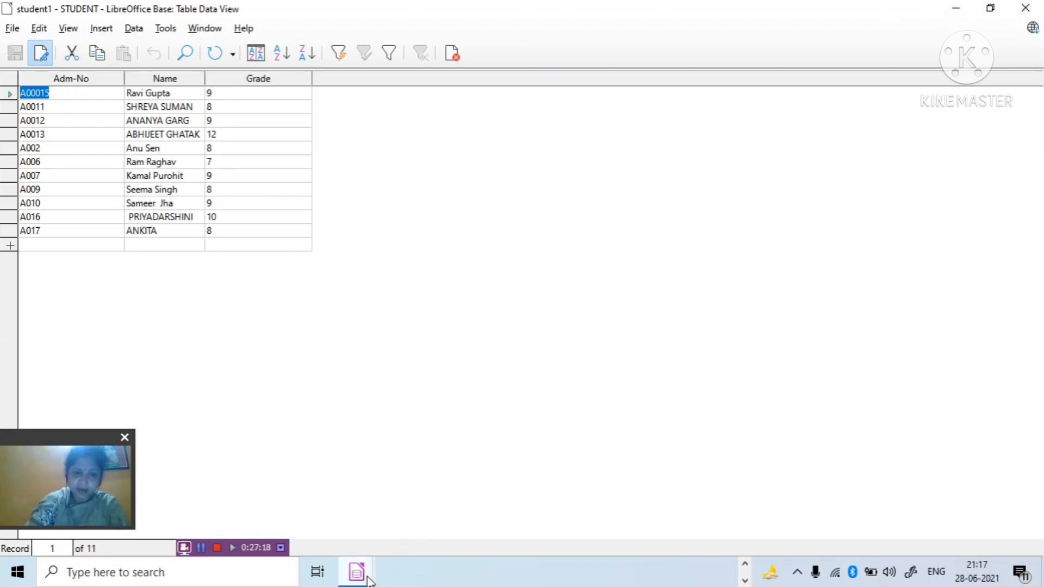
Step: Return to the Student entry form and delete the fifth record, confirming the deletion
mouse_move(359, 578)
left_click(591, 513)
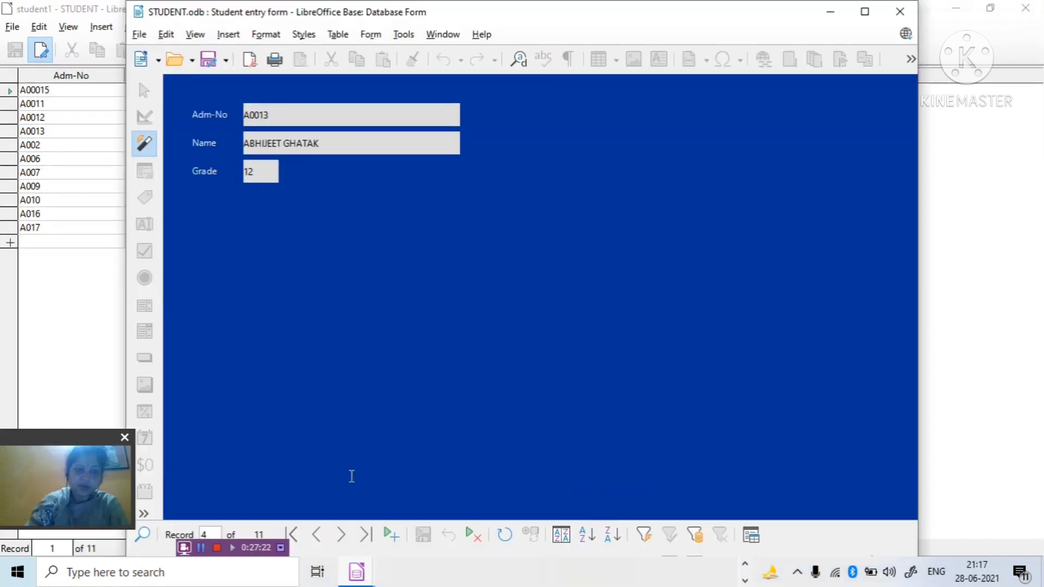
left_click(340, 534)
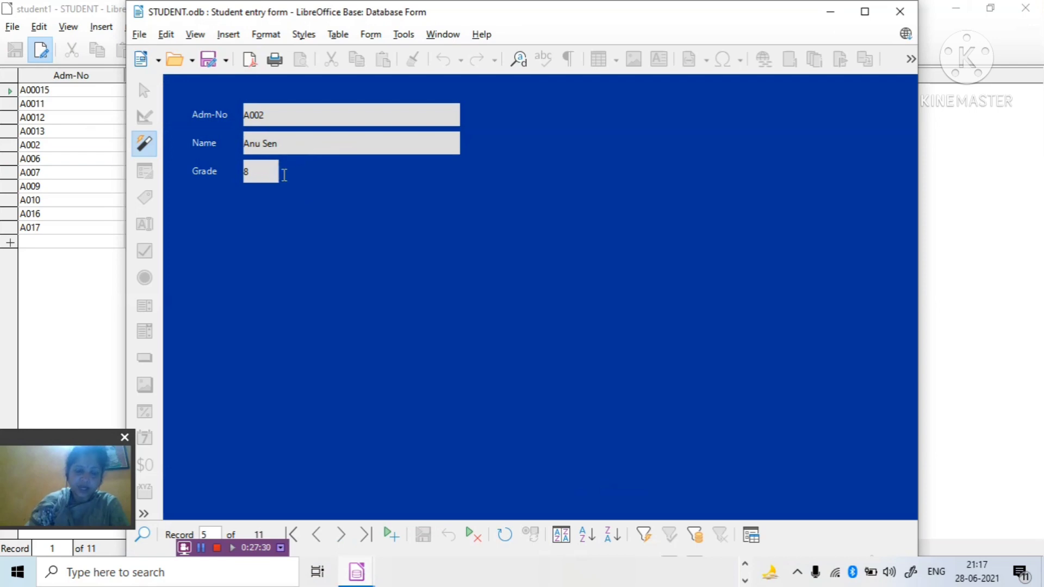
left_click(472, 536)
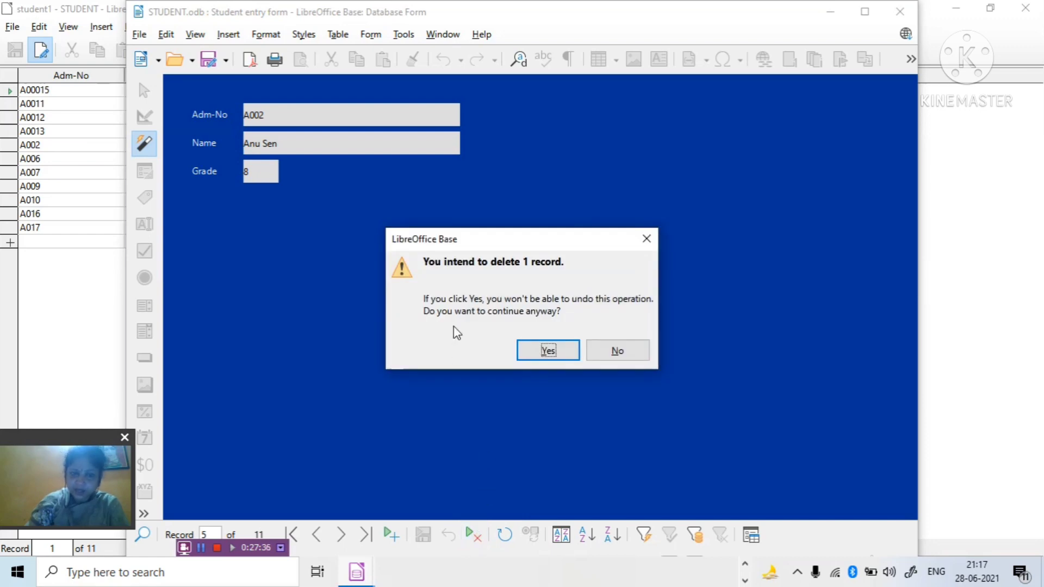
left_click(546, 353)
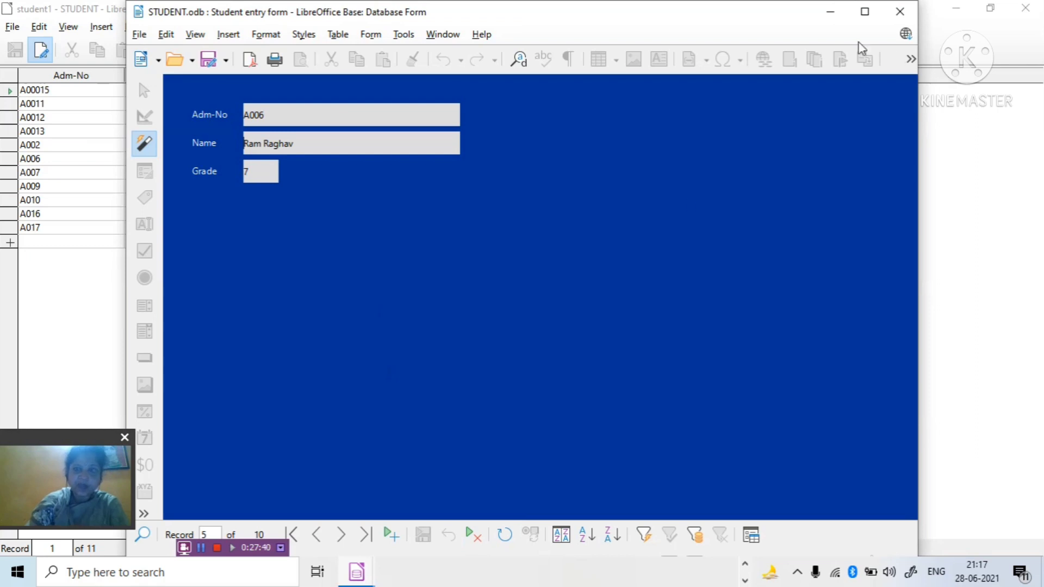
Step: Minimize the form, refresh the student1 table's data to check the deletion, and minimize the table window
left_click(833, 17)
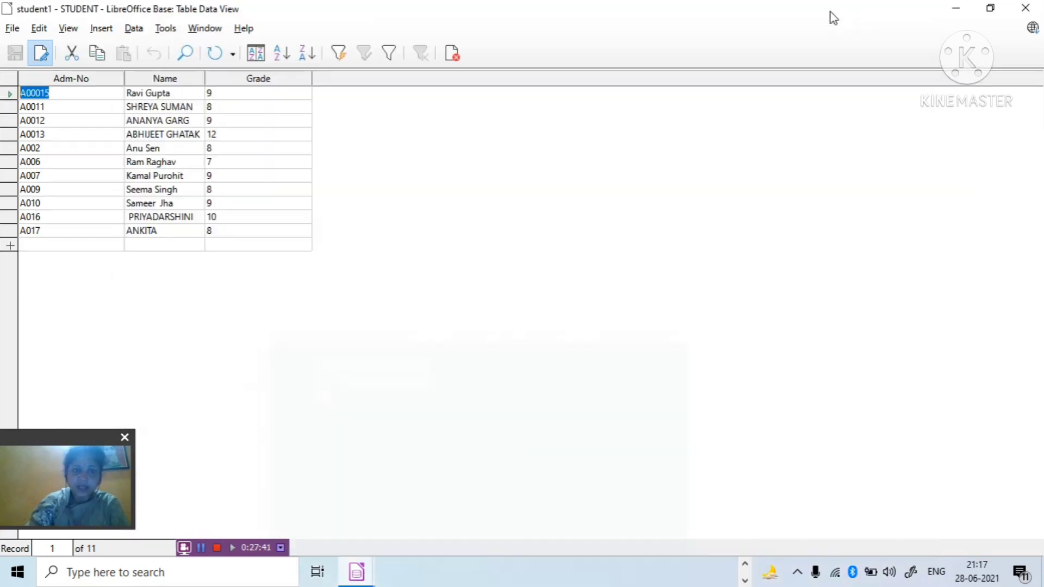
left_click(215, 52)
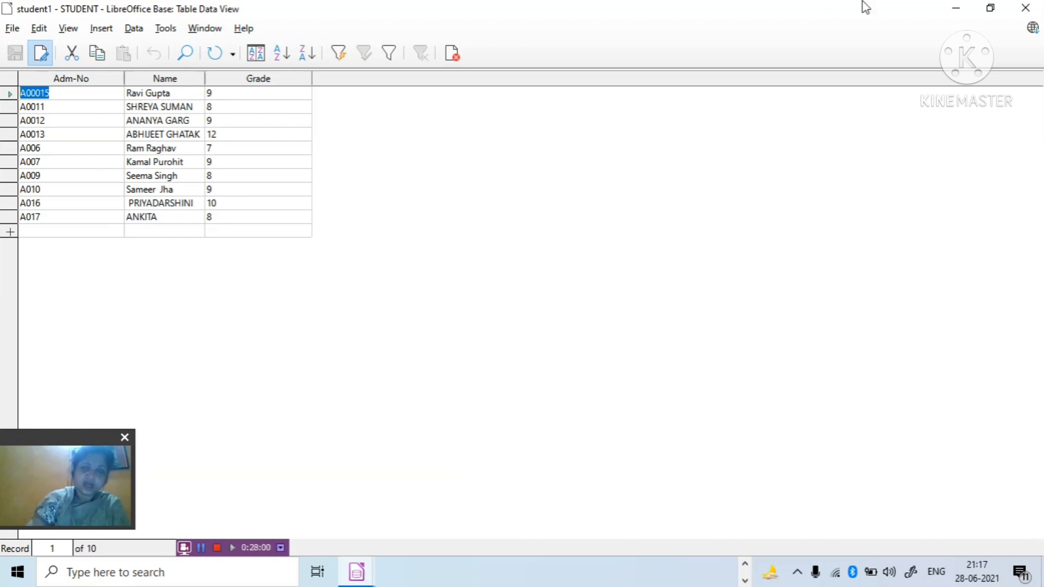
left_click(951, 10)
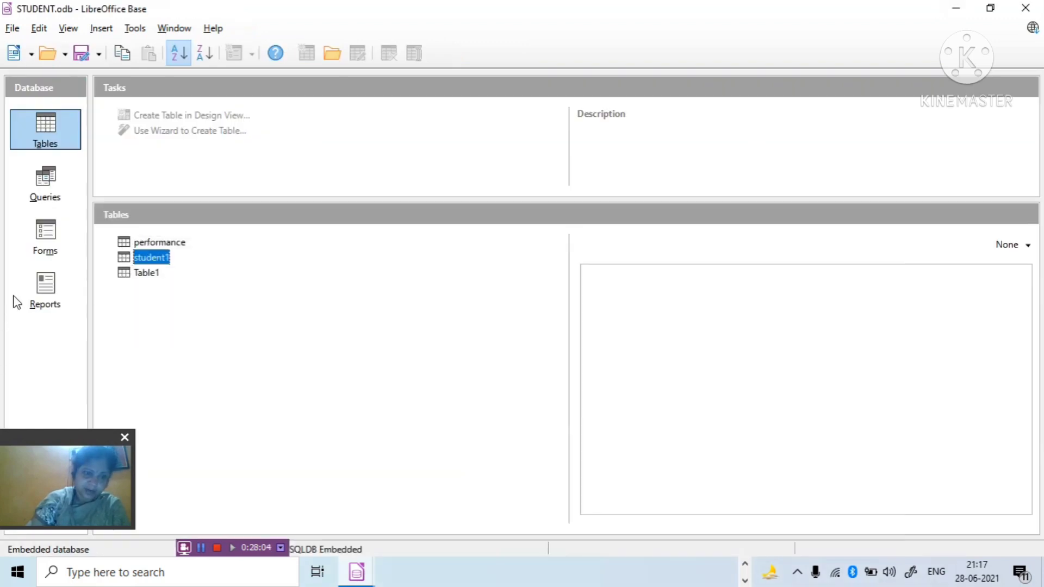
Step: Switch to the other STUDENT.odb database window and start creating a report with the Report Wizard
left_click(50, 289)
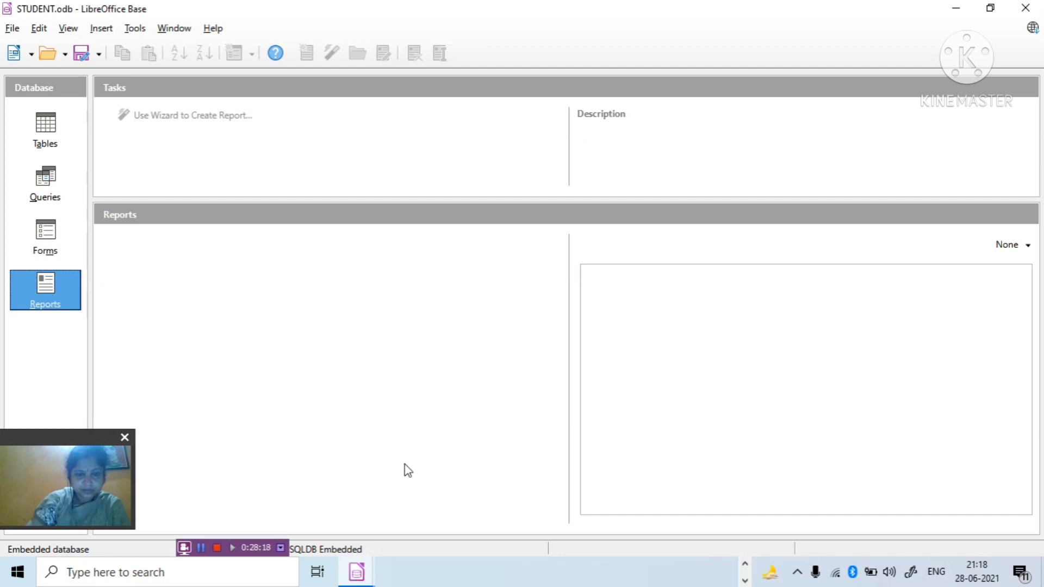
mouse_move(365, 577)
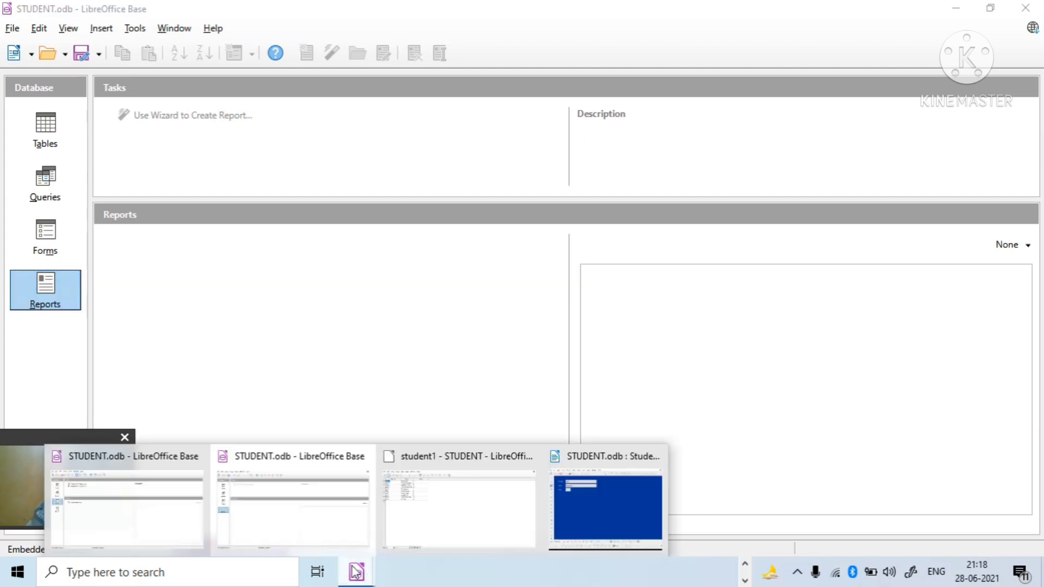
left_click(173, 520)
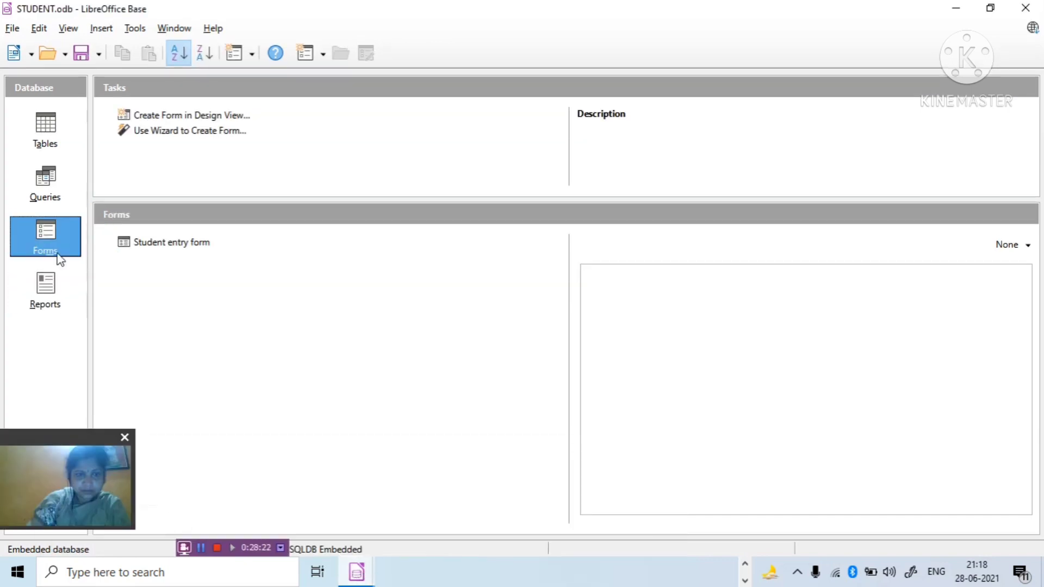
left_click(54, 292)
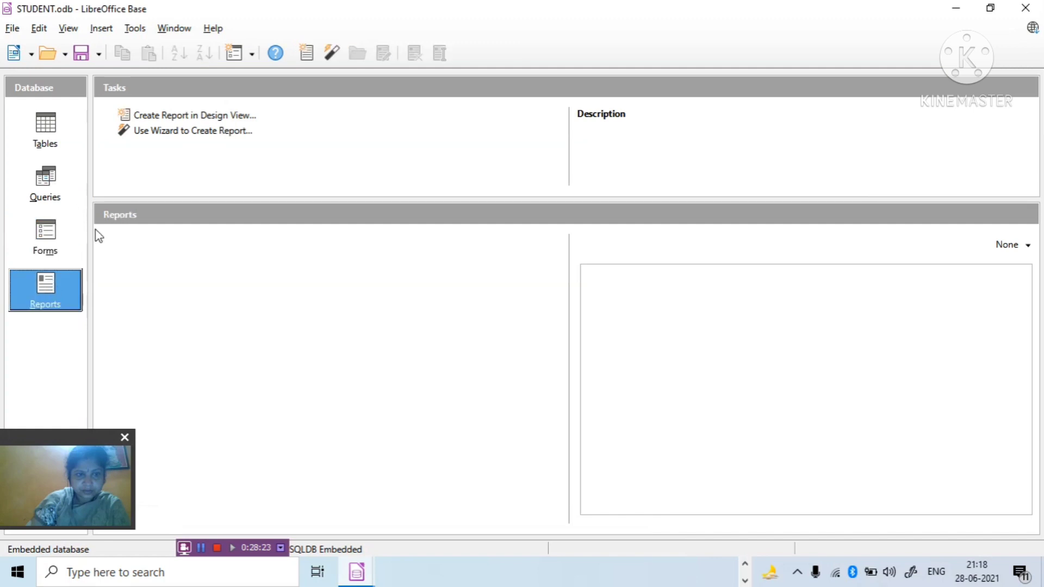
left_click(196, 133)
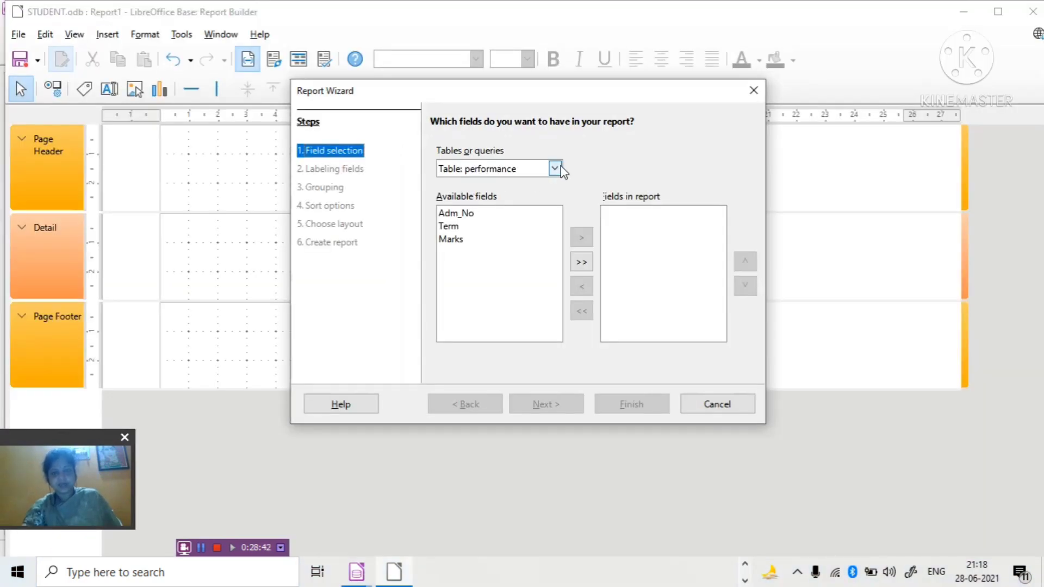
Step: Base the report on the student1 table with all its fields, Adm-No, Name and Grade, keeping the default field labels
left_click(554, 169)
left_click(535, 197)
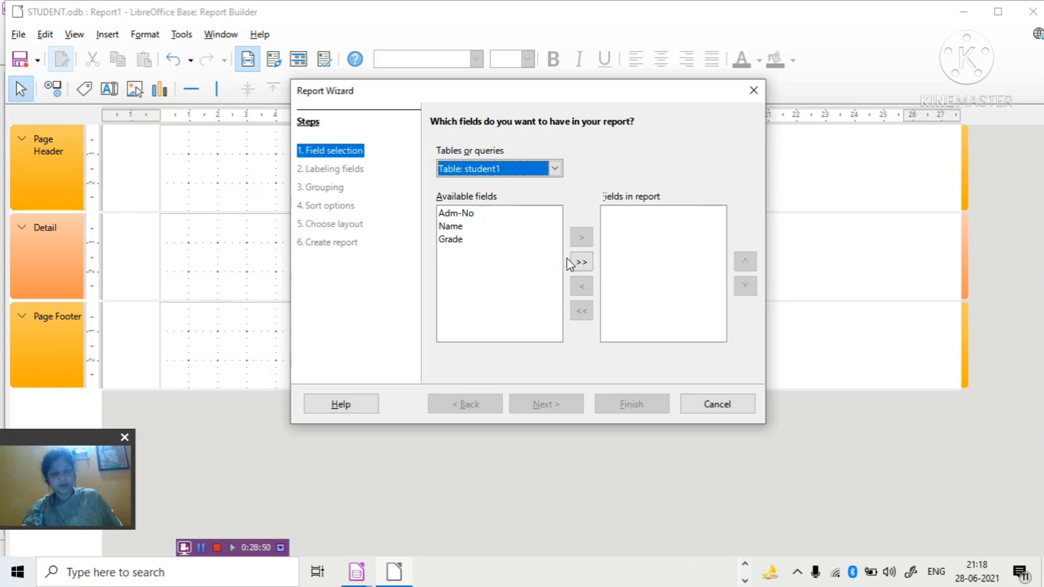
left_click(581, 262)
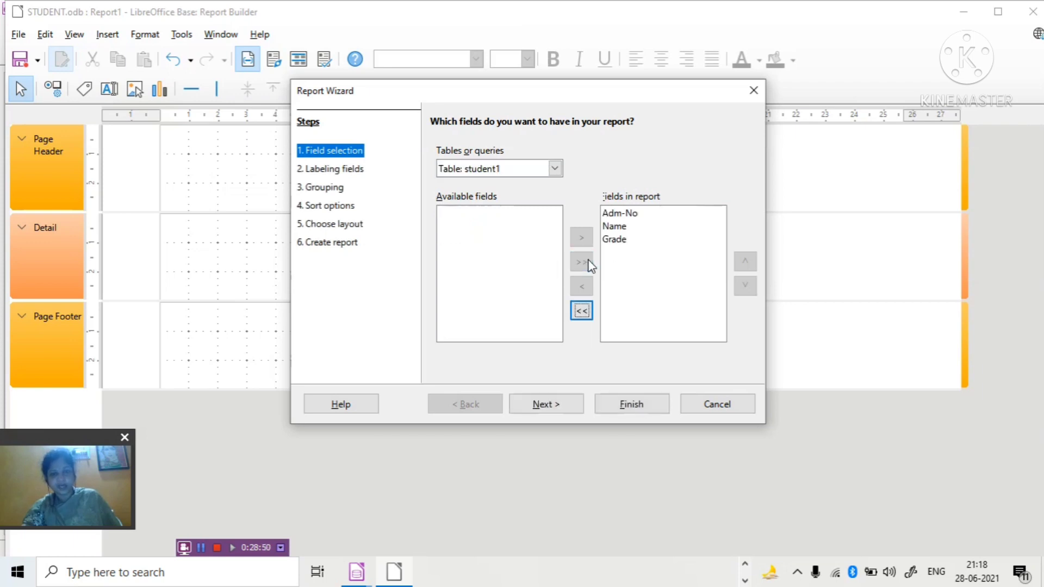
left_click(557, 415)
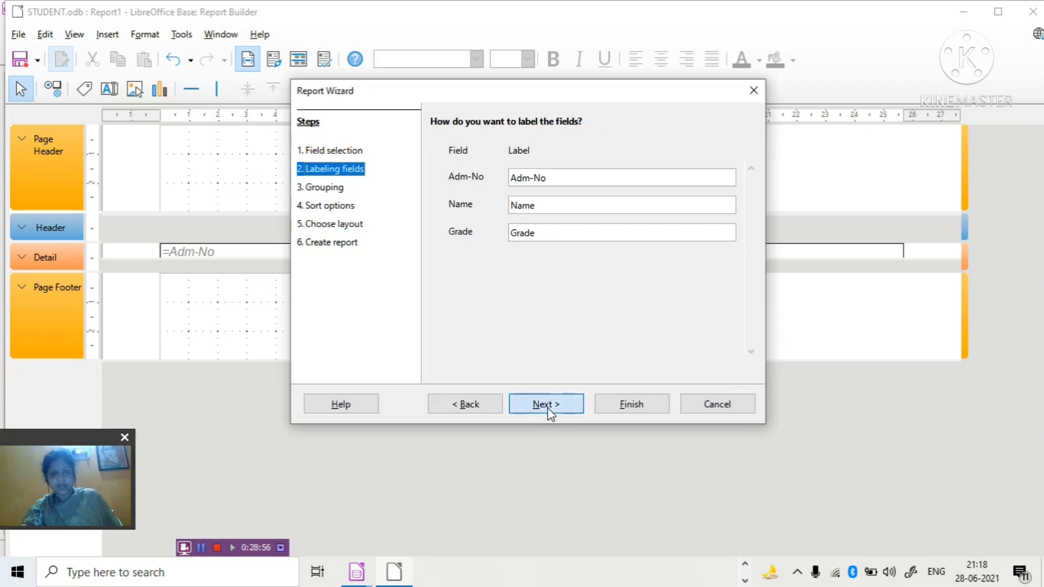
left_click(549, 411)
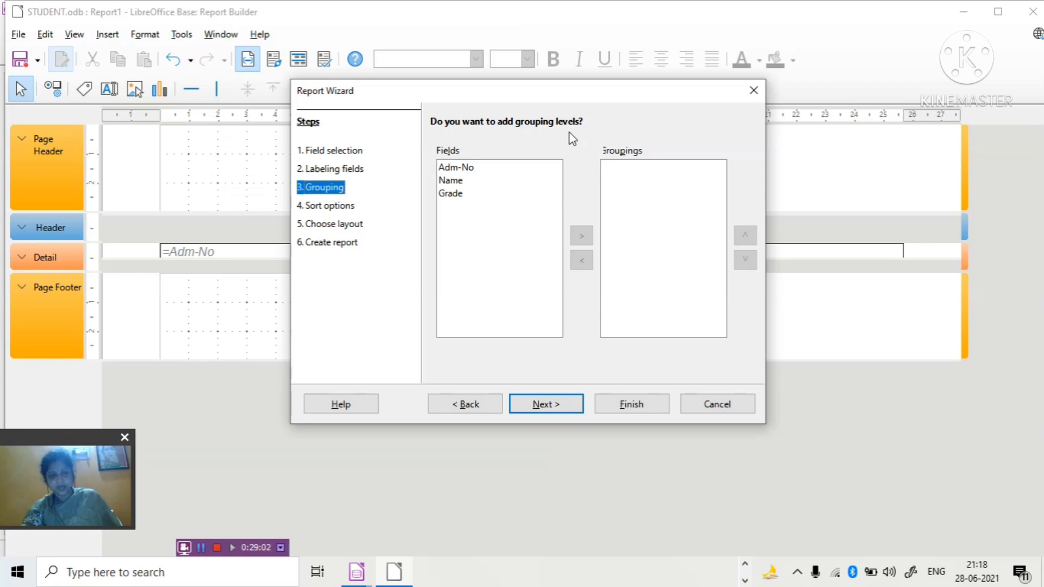
Step: Group the report by Grade, and accept the default sort options and the Tabular layout in Landscape orientation
left_click(455, 194)
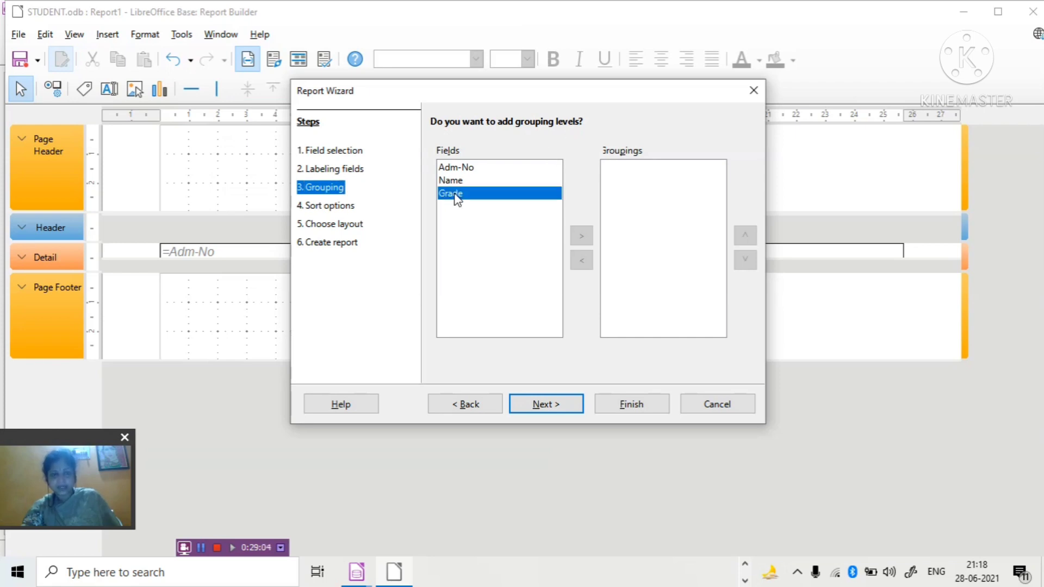
left_click(580, 236)
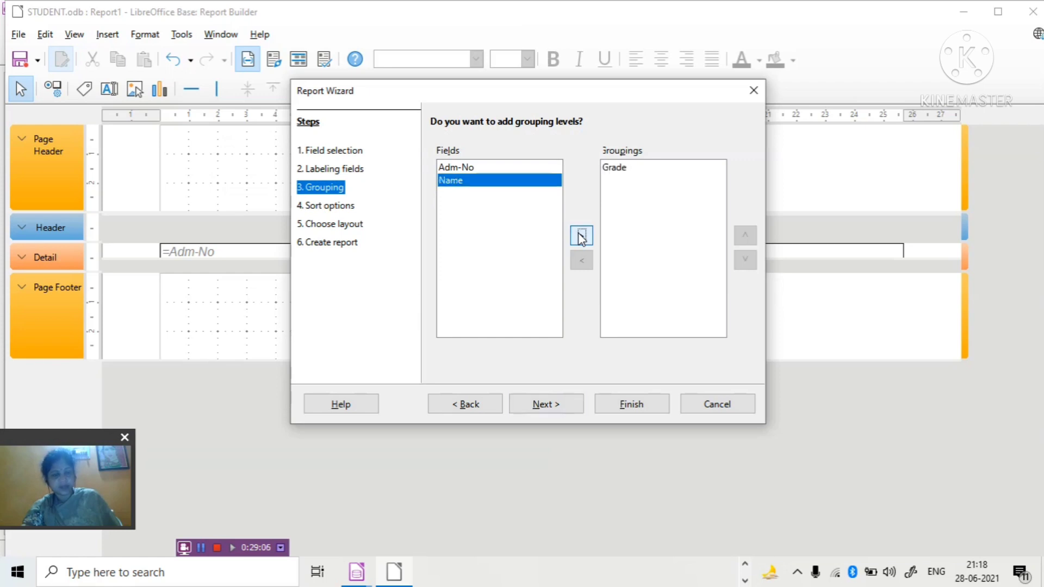
left_click(547, 407)
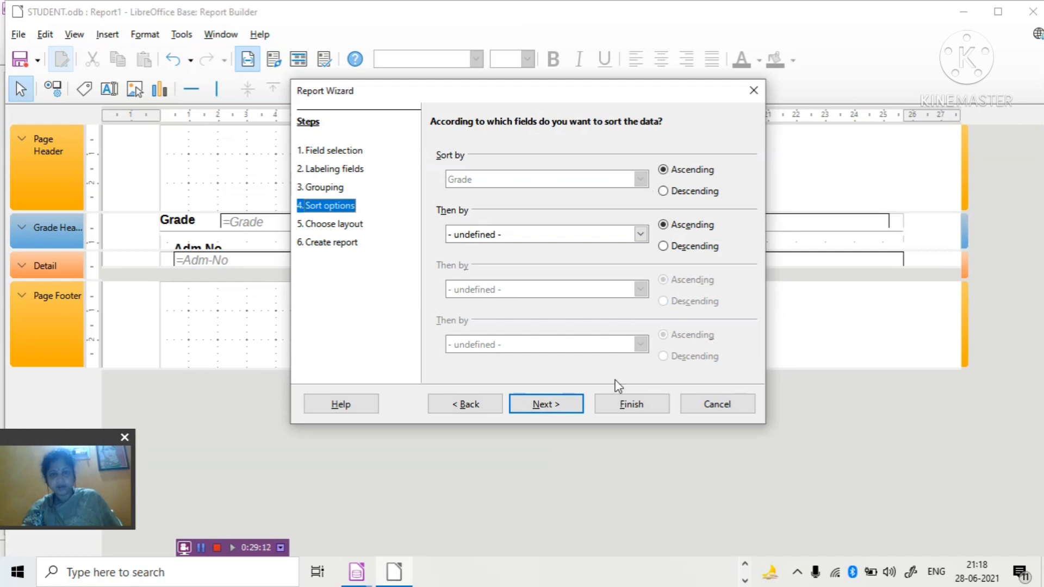
left_click(559, 406)
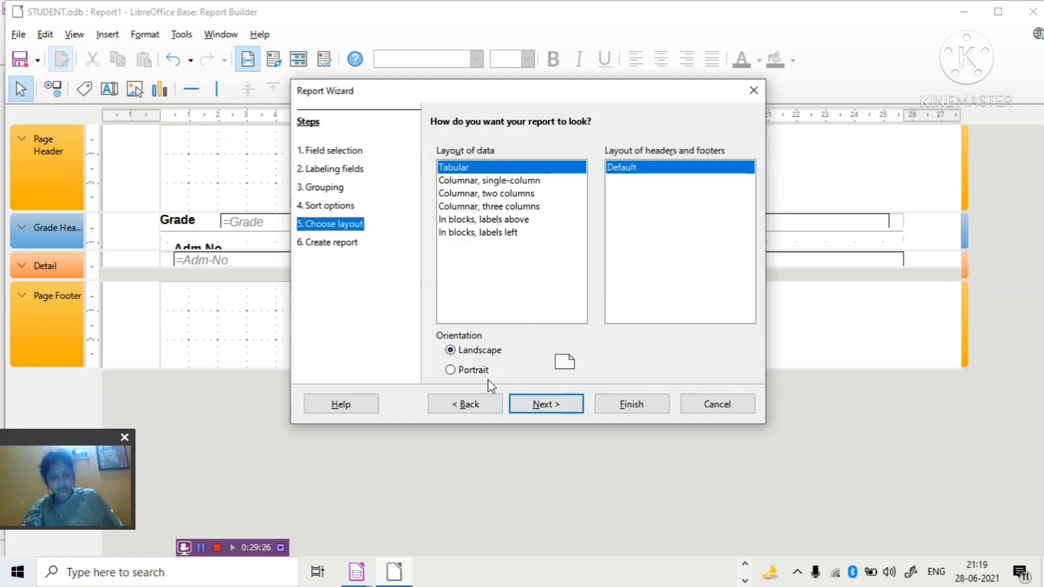
left_click(552, 411)
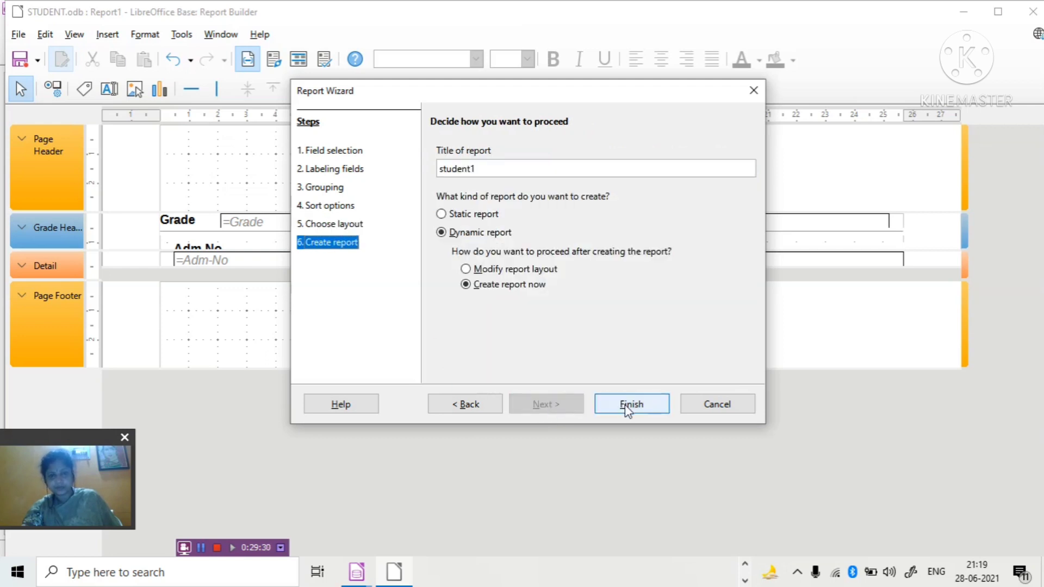
Step: Title the report STUDENT PERFORMANCE and generate it immediately as a dynamic report
left_click(490, 170)
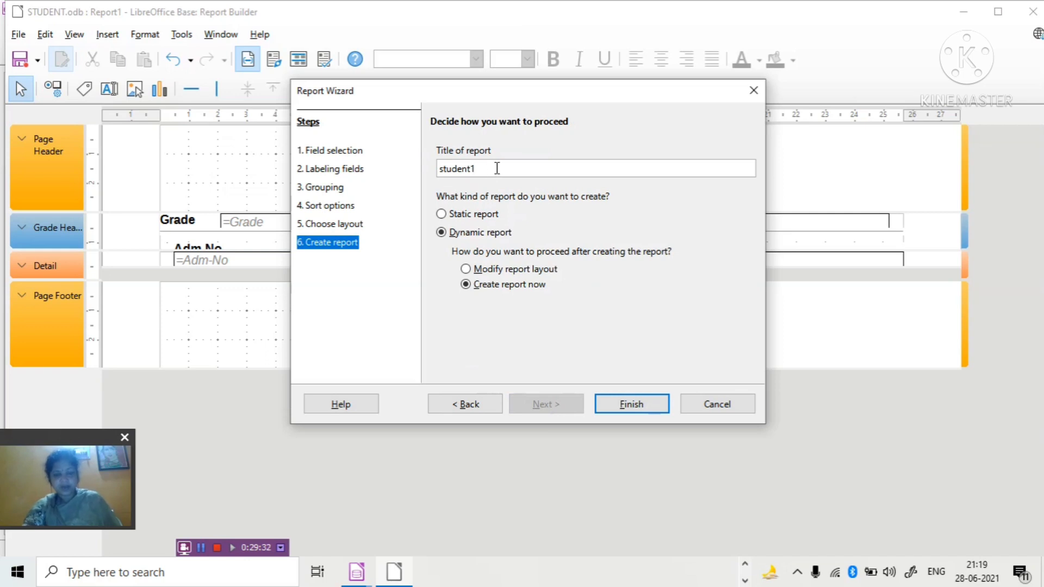
key("BackSpace")
key("BackSpace")
key("BackSpace")
key("BackSpace")
key("BackSpace")
key("BackSpace")
key("BackSpace")
key("BackSpace")
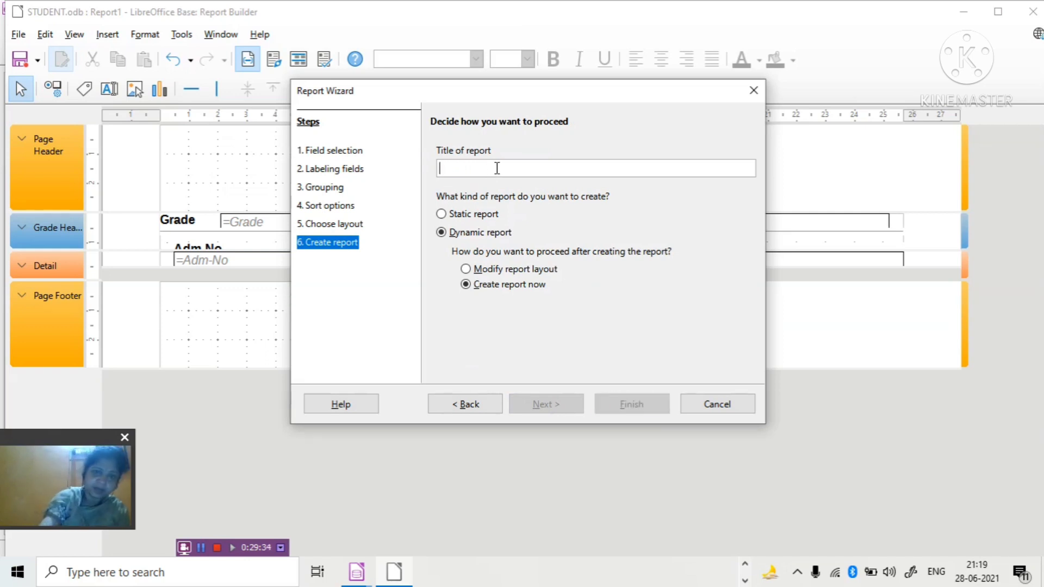
type("ST")
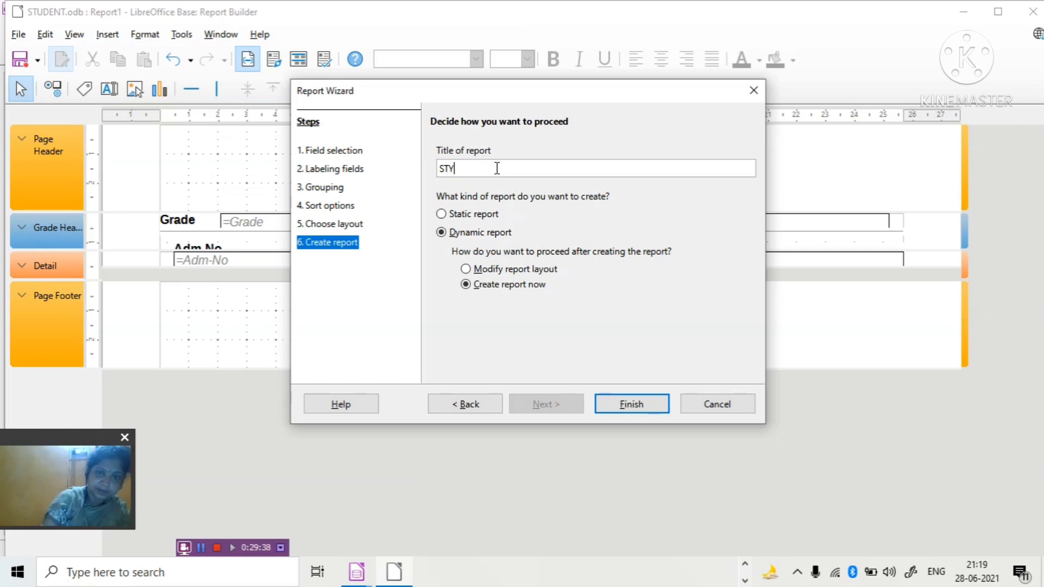
type("UDE")
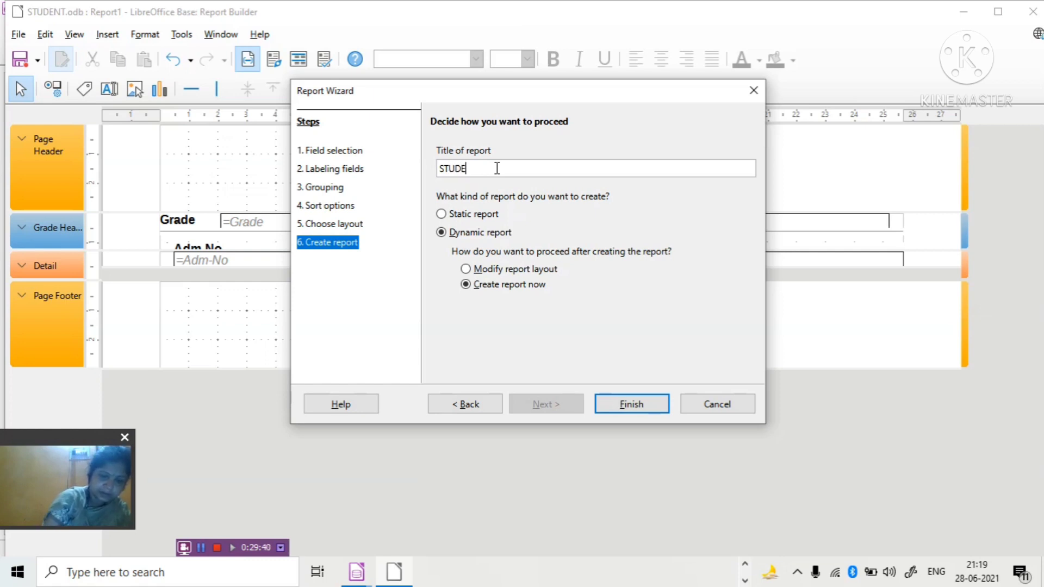
type("NT P")
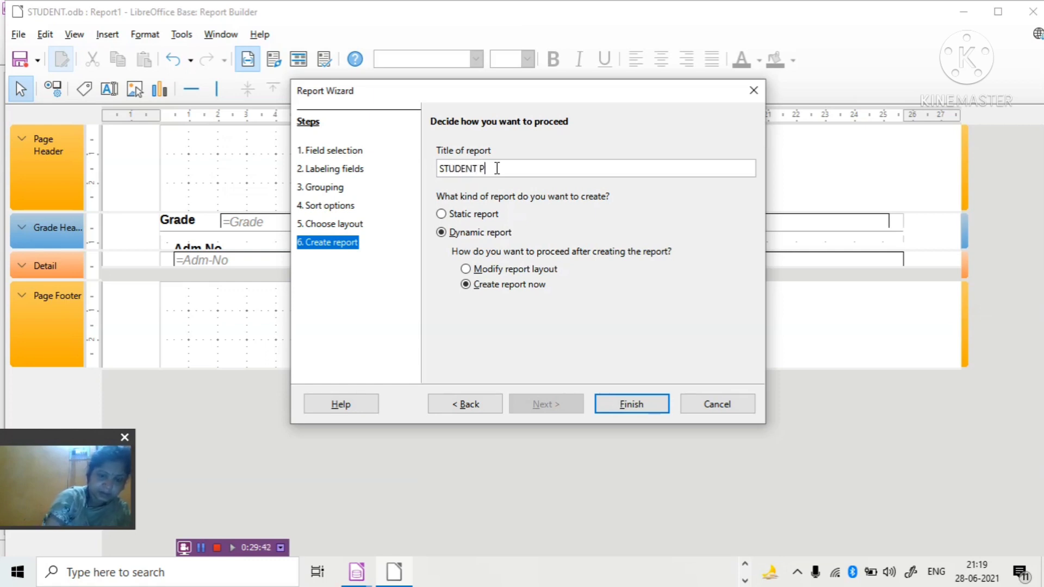
type("ERFORM")
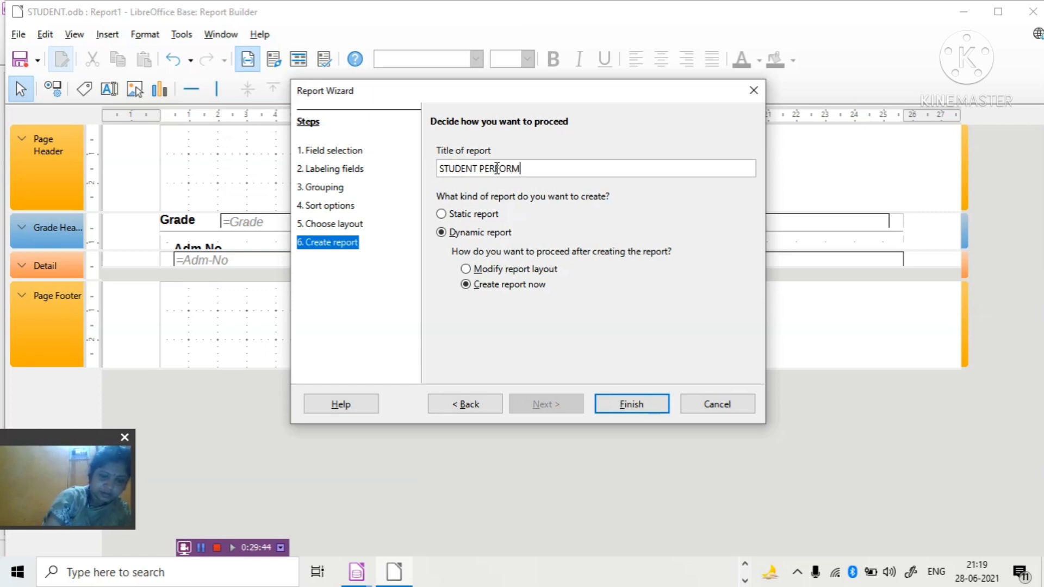
type("ANCE")
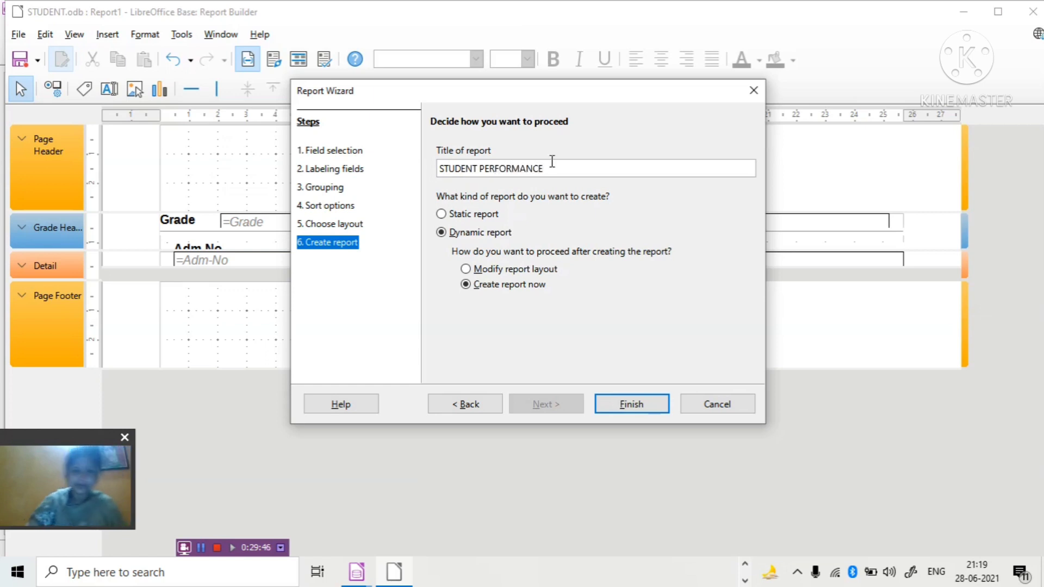
left_click(624, 405)
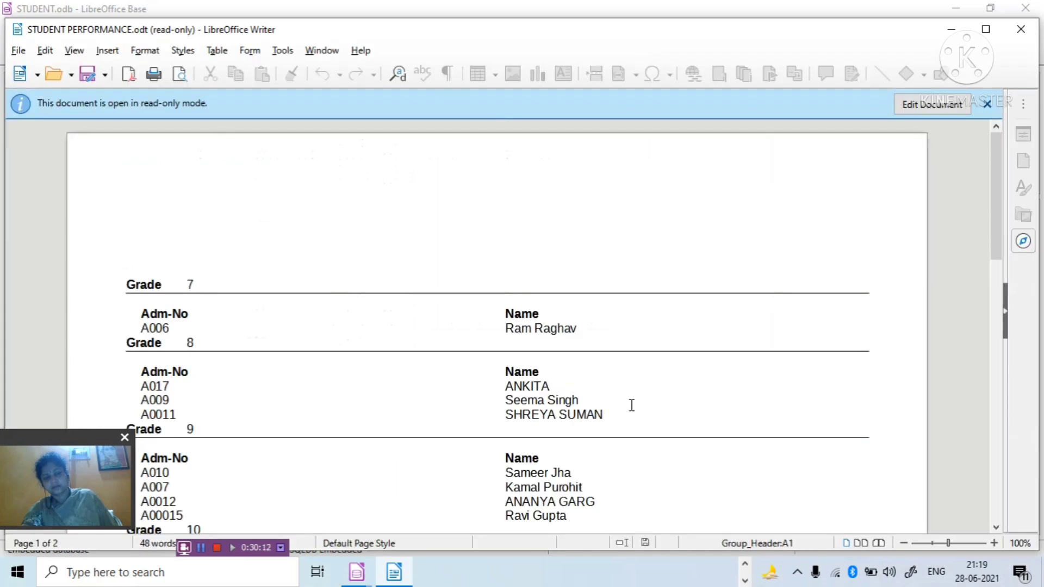
Step: Look through the records listed under each grade in the STUDENT PERFORMANCE report, dismiss the read-only notice and close the report
left_click_drag(994, 214, 989, 256)
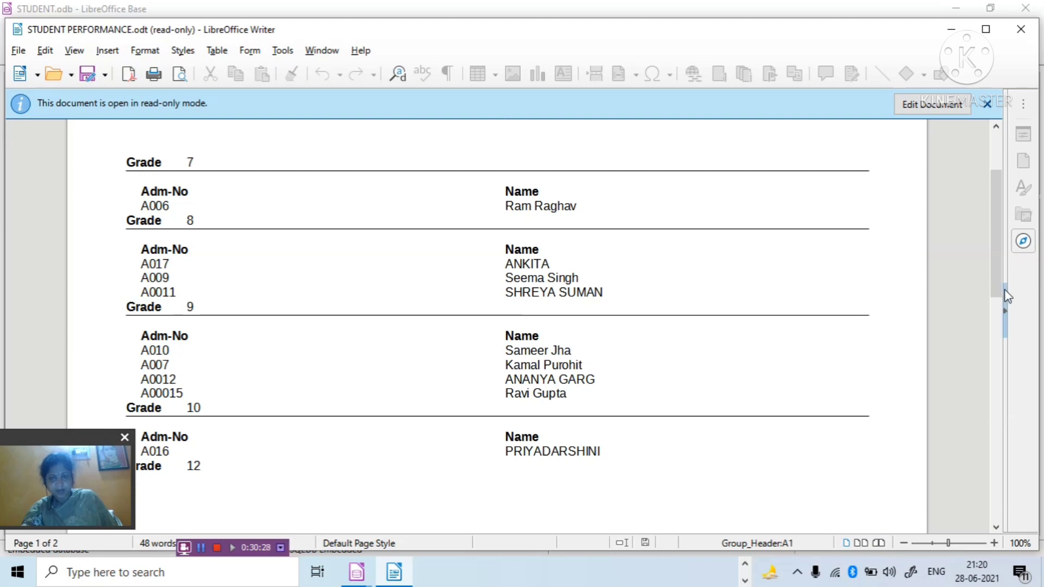
left_click_drag(997, 291, 990, 325)
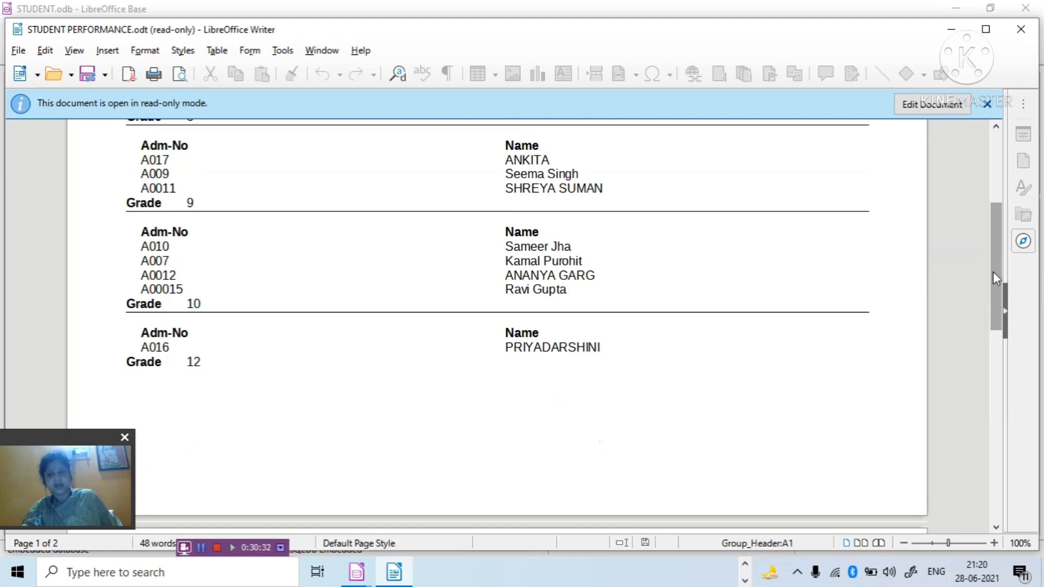
left_click_drag(990, 273, 990, 229)
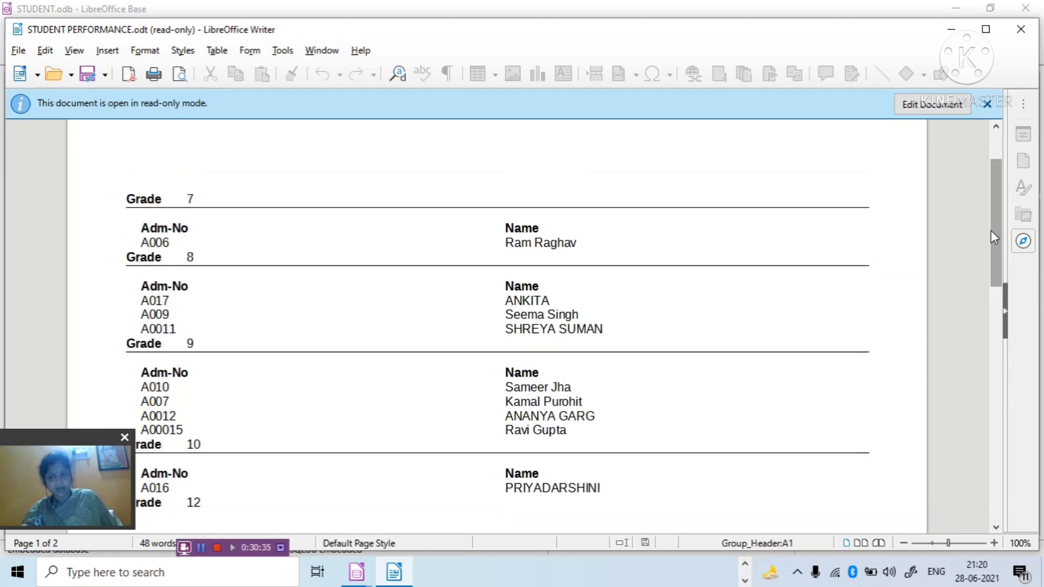
left_click(988, 105)
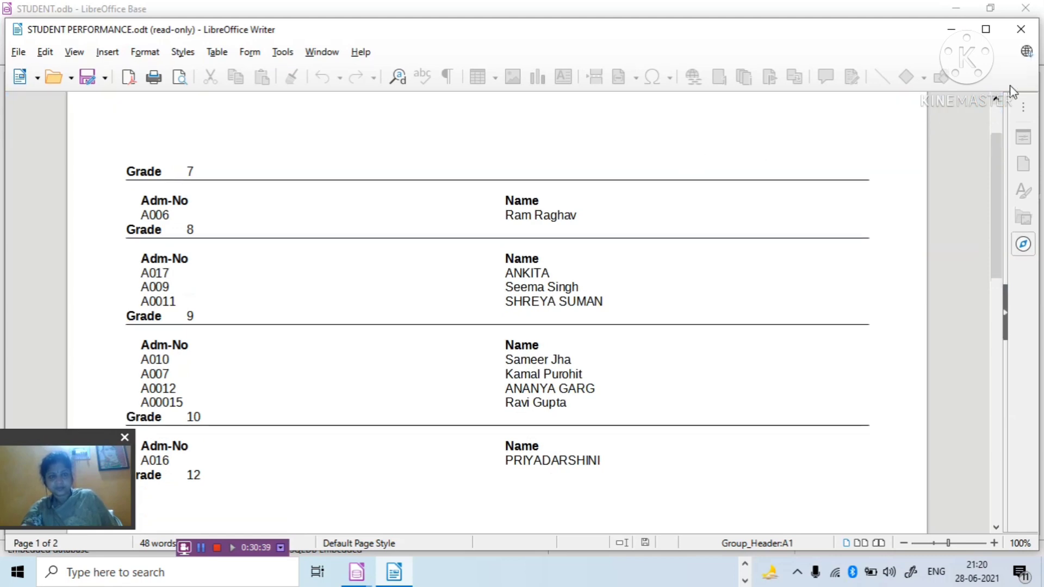
left_click(1020, 29)
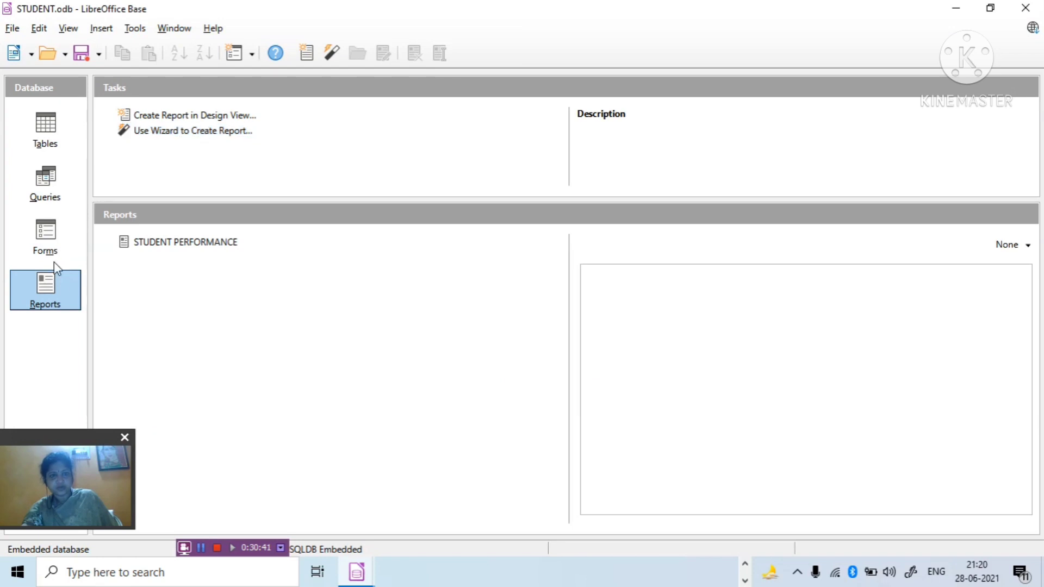
Step: Start a second report with the Report Wizard, using all fields of the student1 table and the default labels
left_click(208, 131)
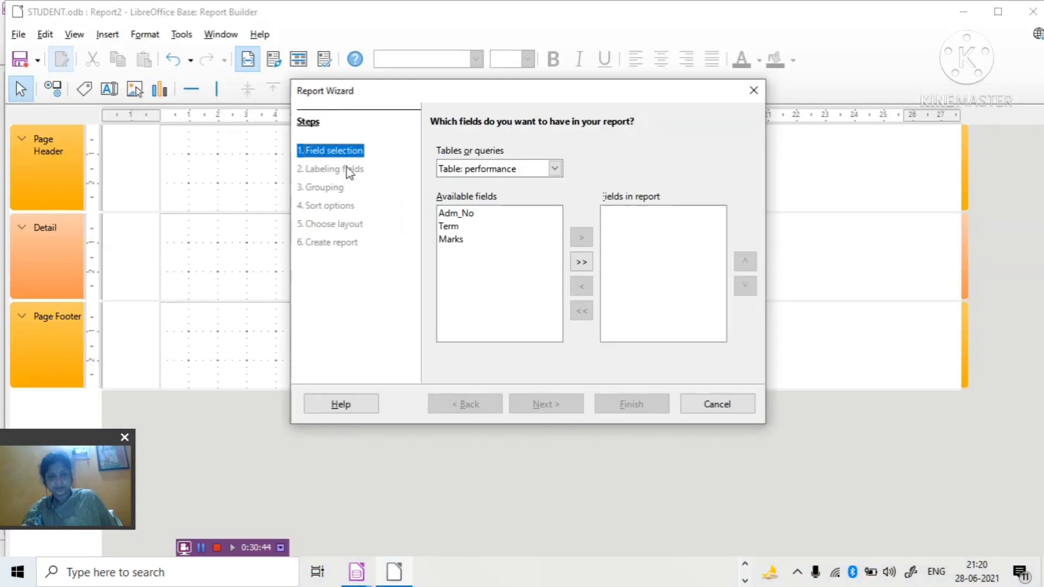
left_click(554, 169)
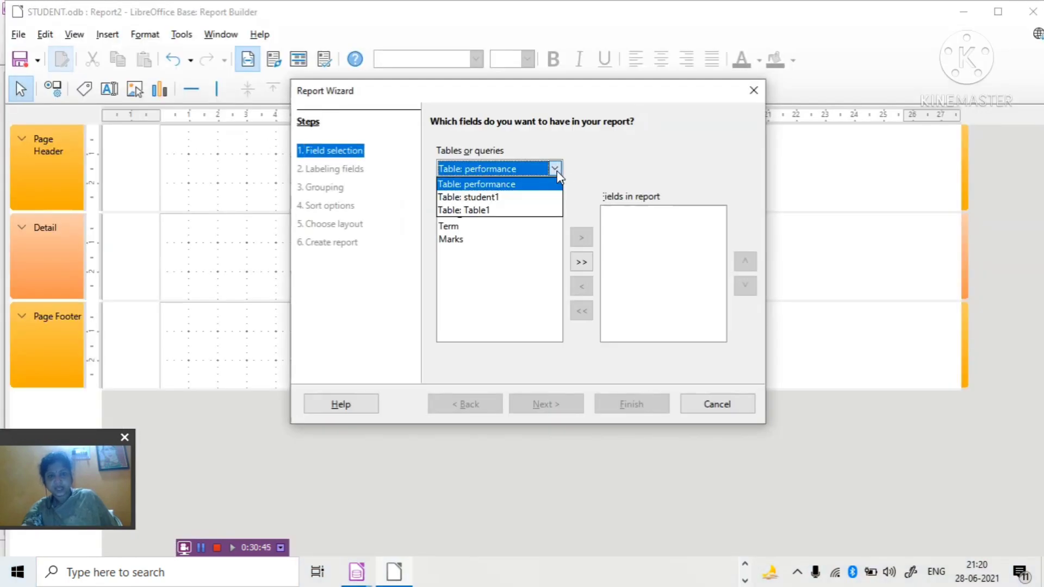
left_click(520, 198)
left_click(581, 261)
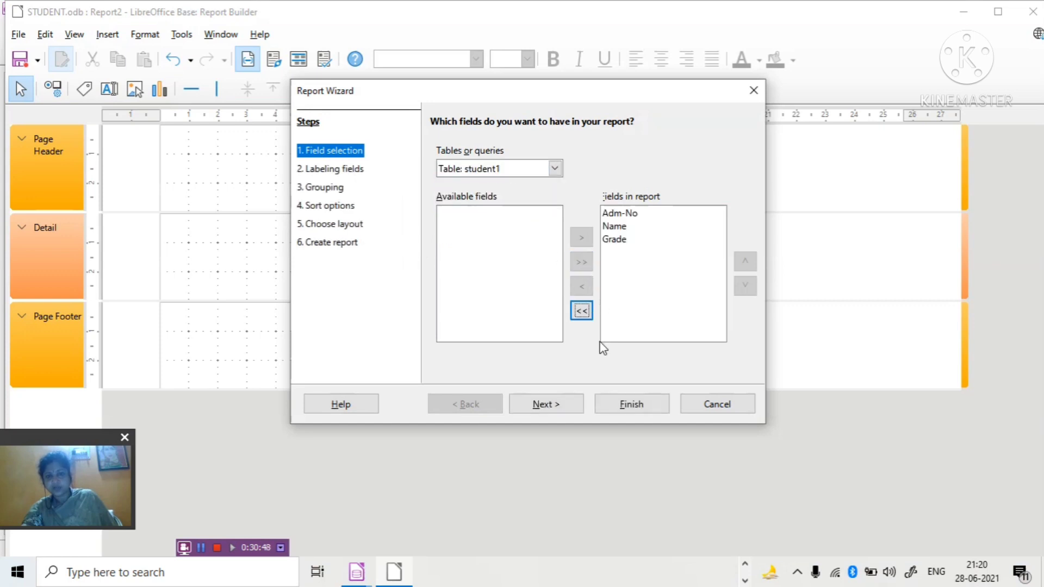
left_click(557, 405)
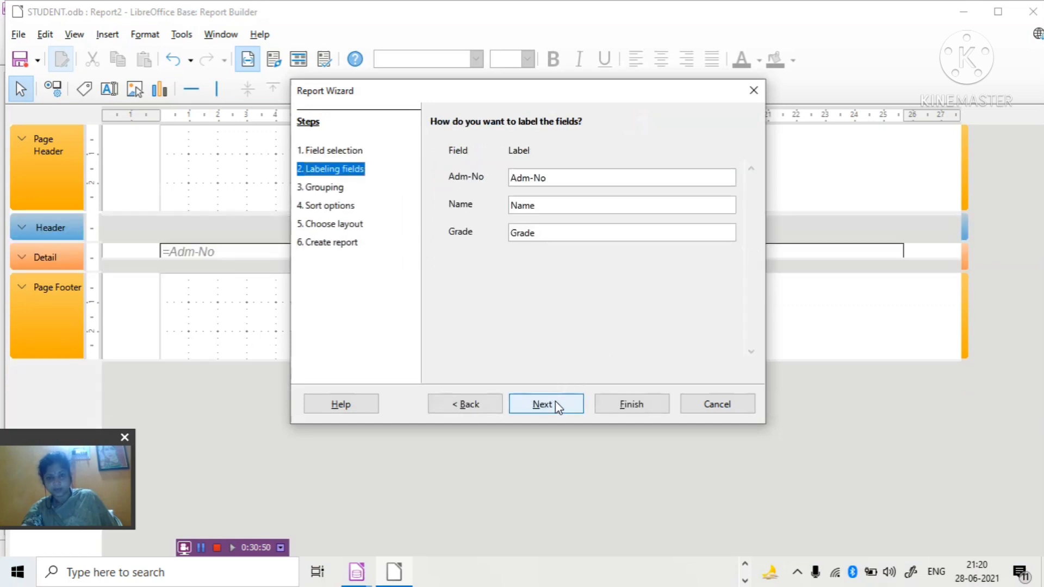
left_click(560, 415)
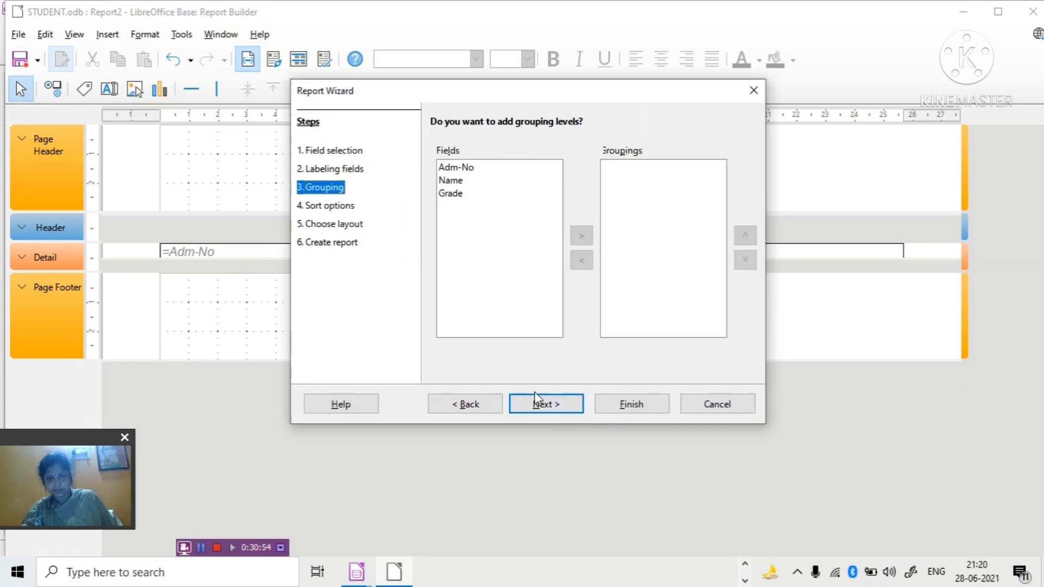
Step: Leave the report ungrouped with default sorting, choose the In blocks, labels above layout, and generate it with the default title student1
left_click(456, 194)
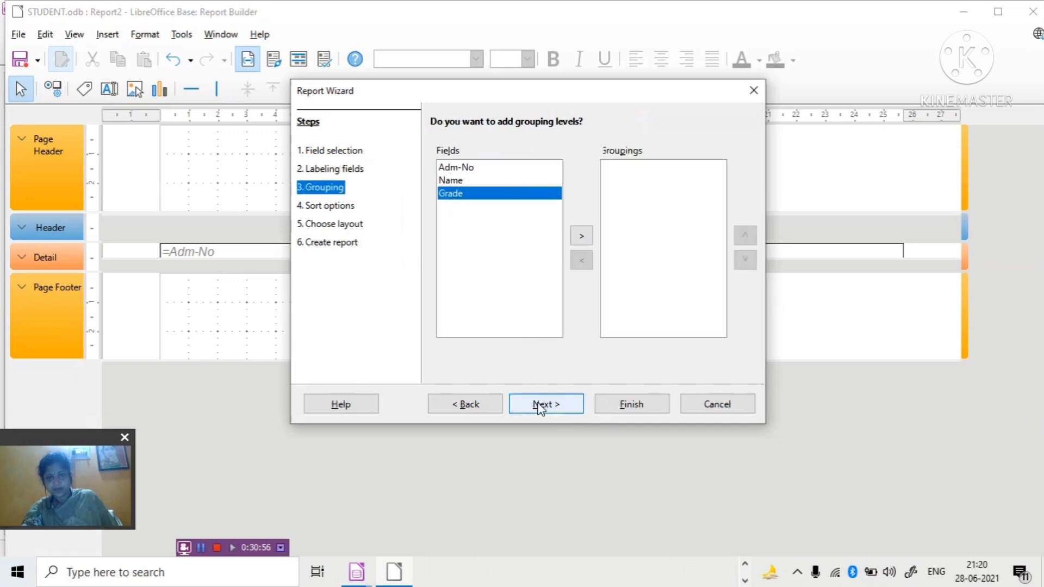
left_click(544, 416)
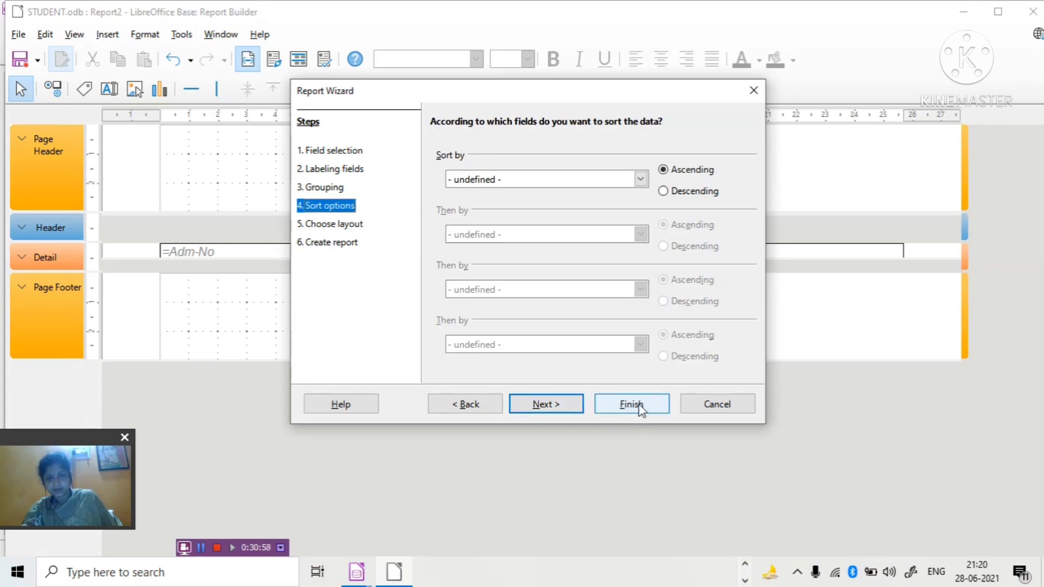
left_click(571, 407)
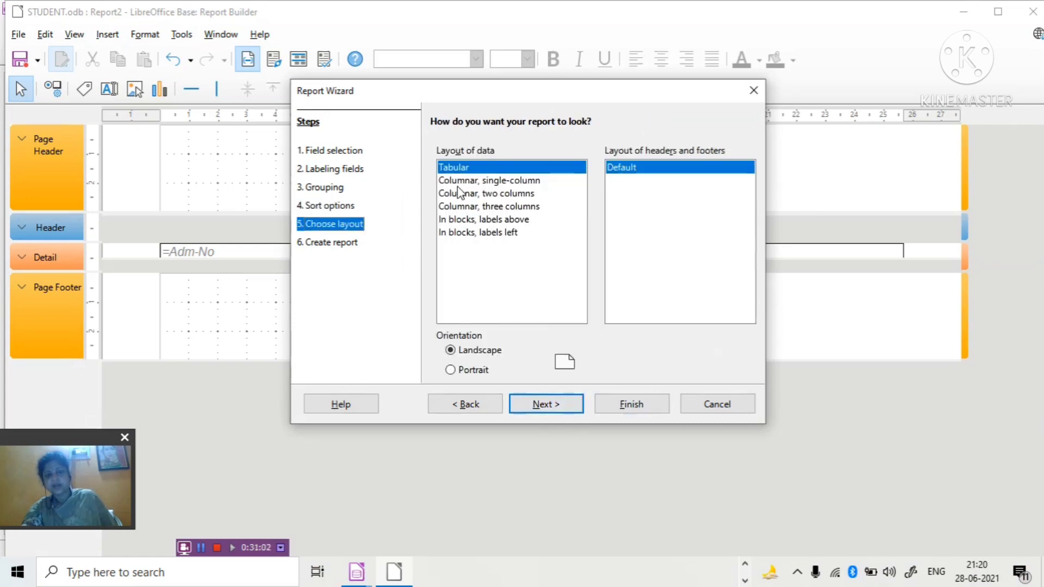
left_click(465, 220)
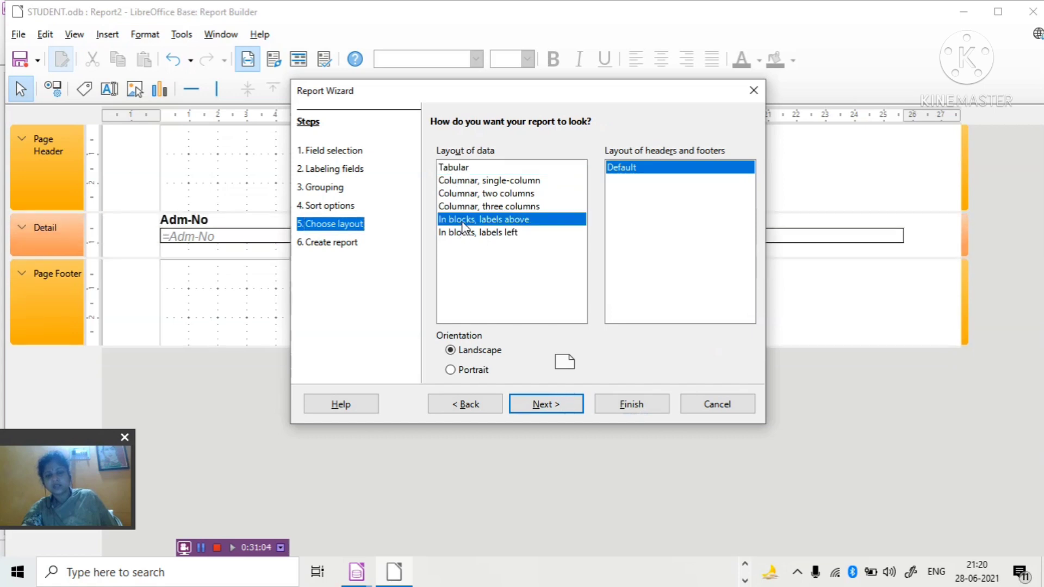
left_click(543, 406)
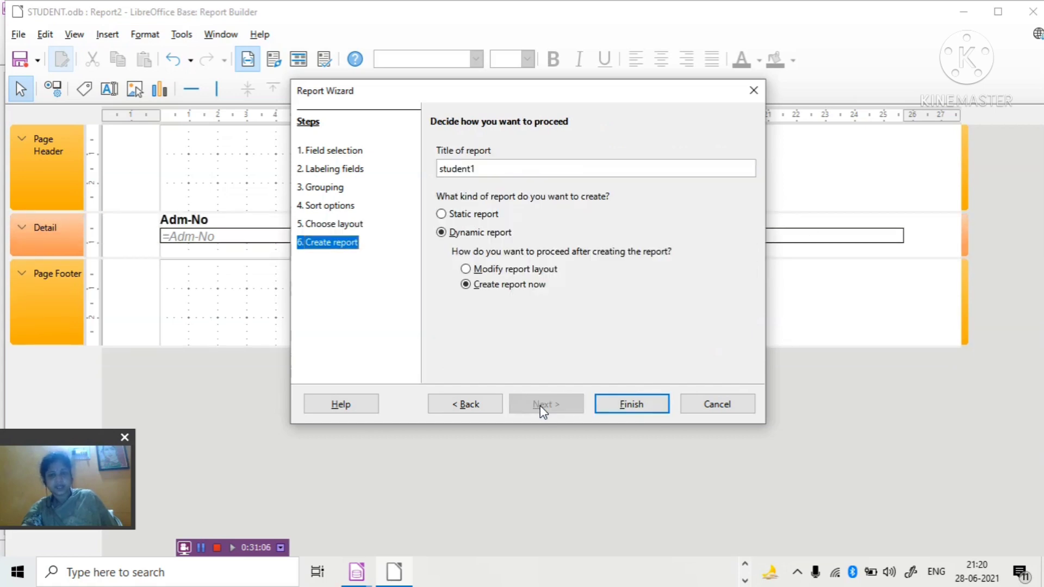
left_click(631, 404)
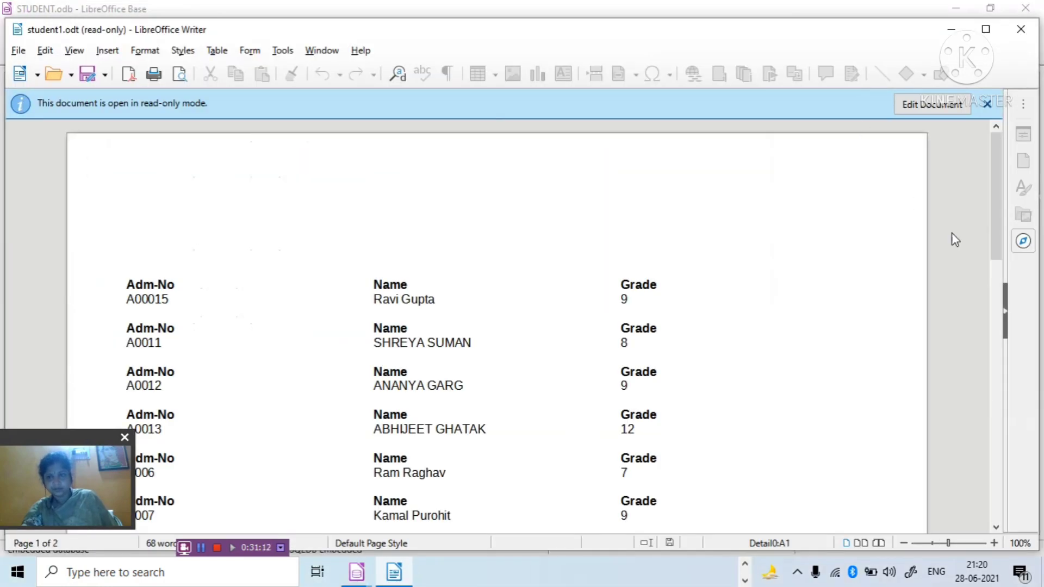
Step: Look through the block-layout student1 report, dismiss the read-only notice and close the report
mouse_move(990, 249)
left_mouse_down()
mouse_move(989, 318)
mouse_move(988, 266)
left_mouse_up()
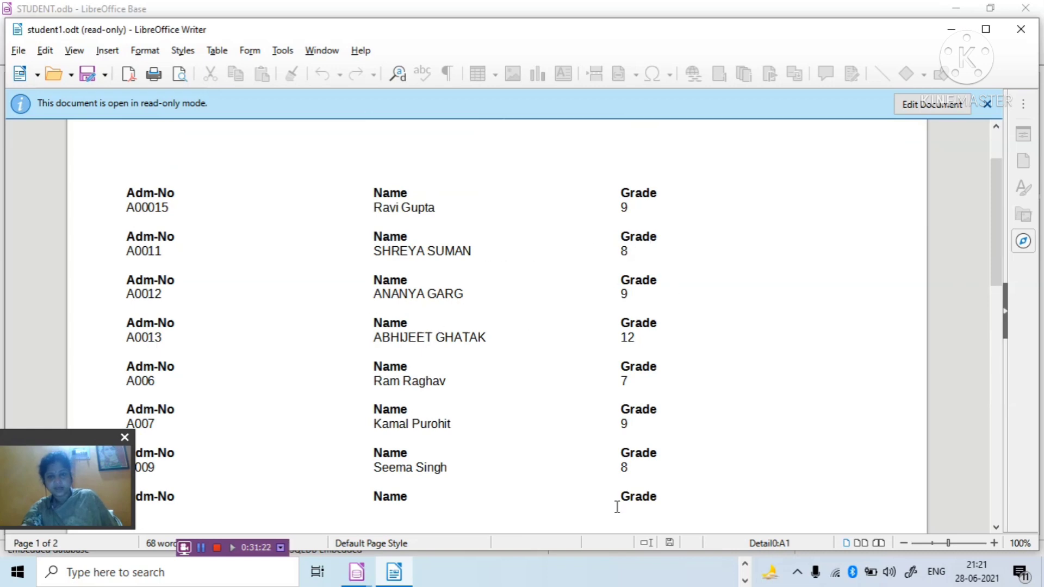
left_click_drag(993, 253, 966, 232)
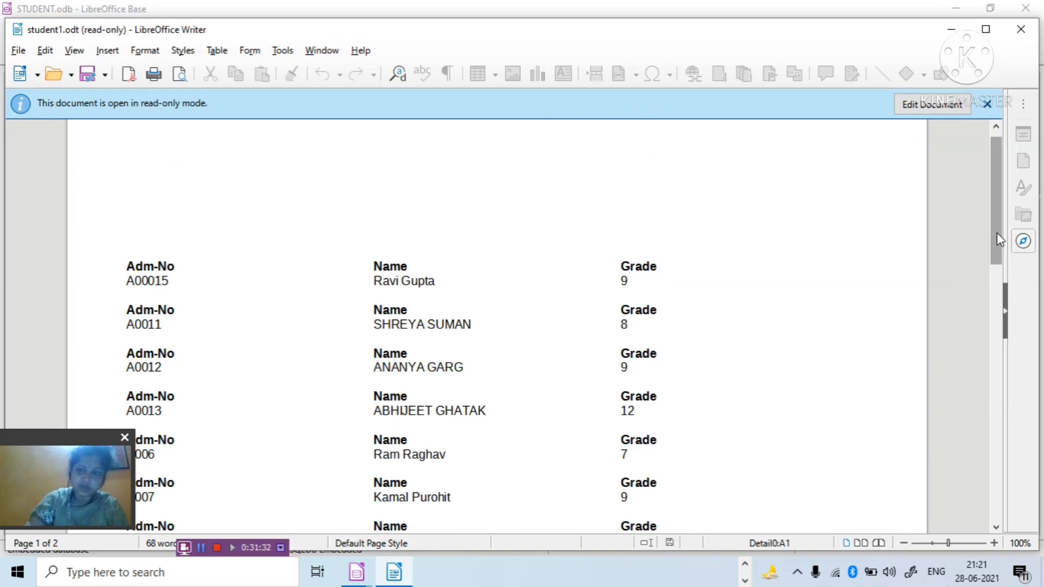
left_click(988, 104)
left_click(1018, 30)
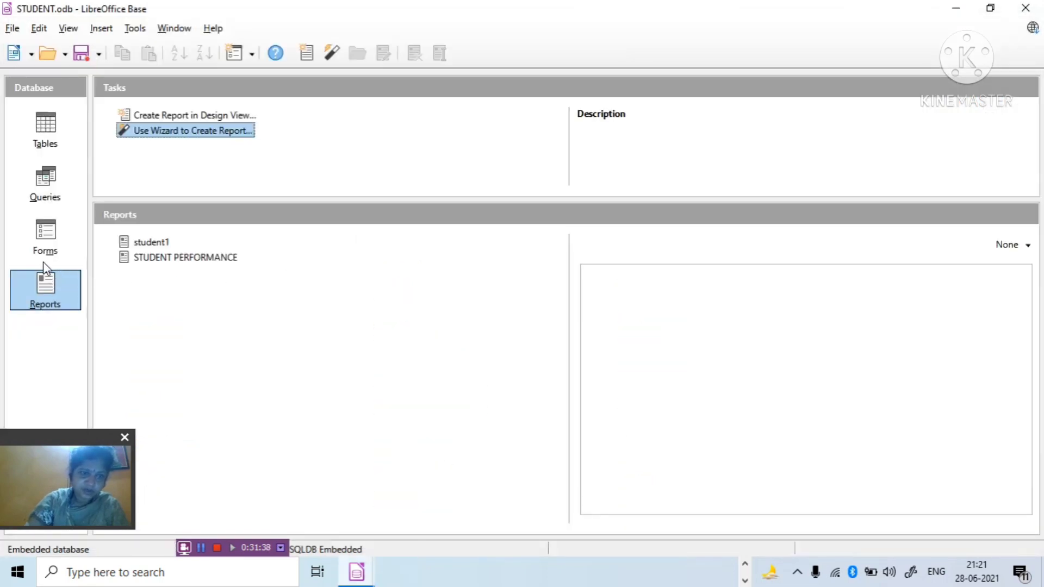
Step: Start a third wizard report based on student1 with the Adm-No, Name and Grade fields, keeping the default labels
left_click(173, 136)
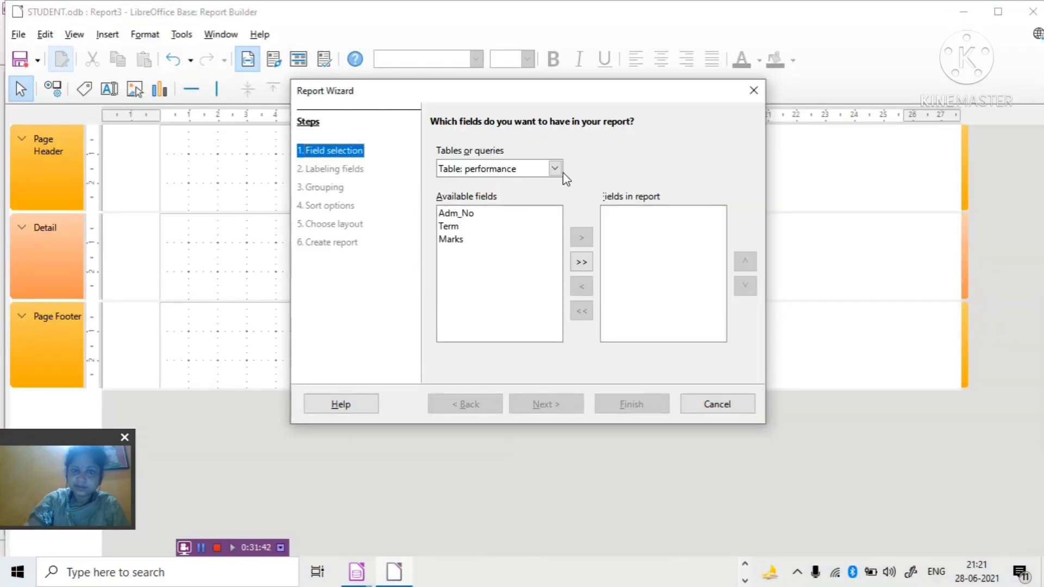
left_click(557, 170)
left_click(531, 197)
left_click(581, 261)
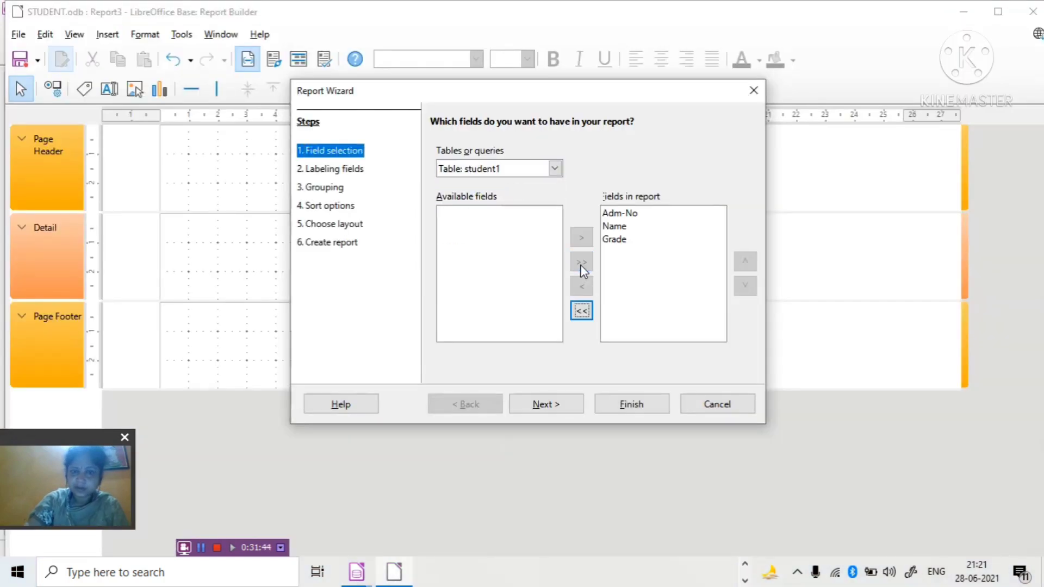
left_click(560, 405)
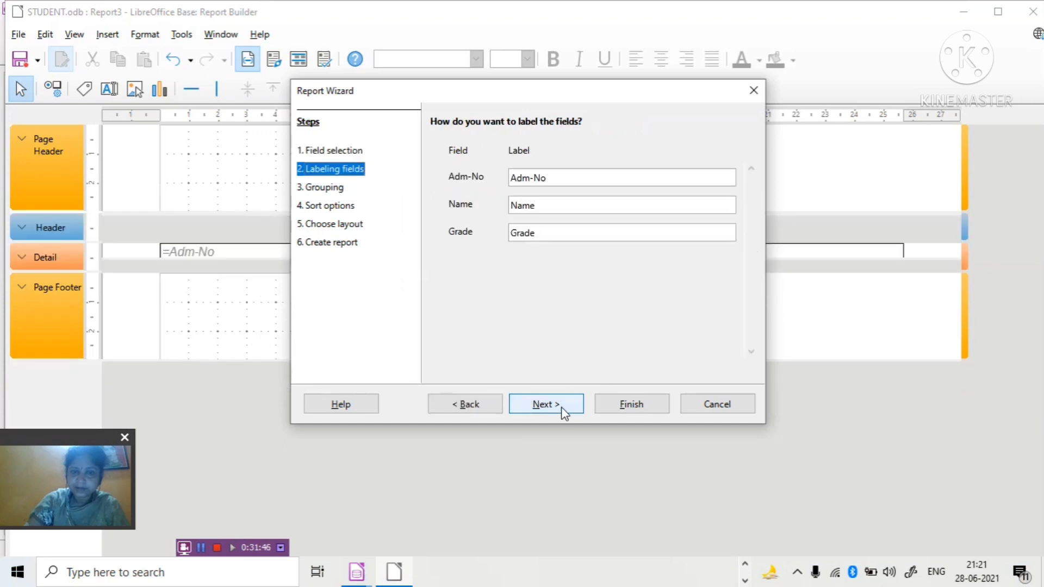
left_click(563, 412)
Step: Group the third report by Grade and accept the default sort options
left_click(461, 195)
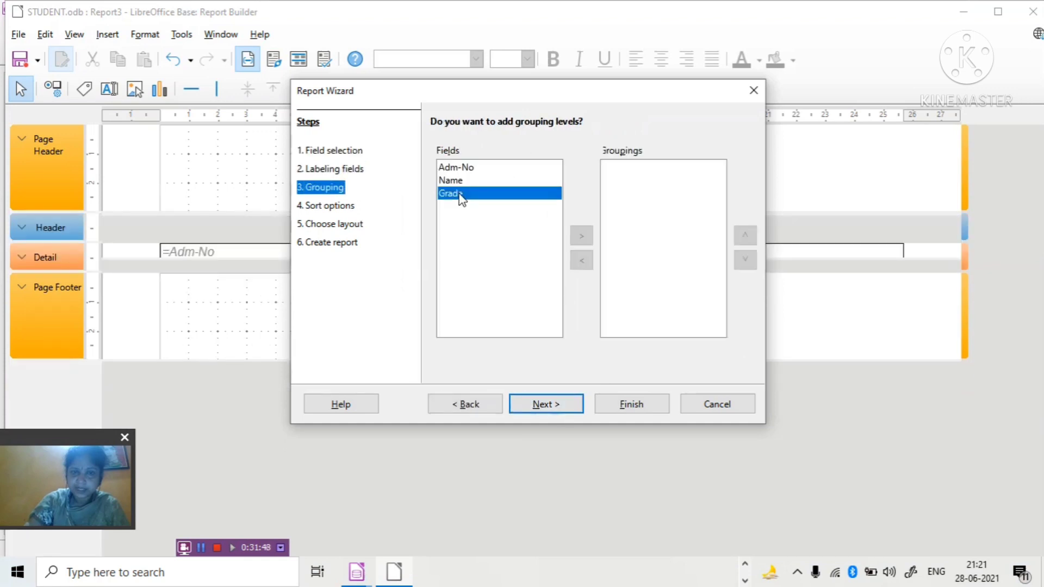
left_click(581, 235)
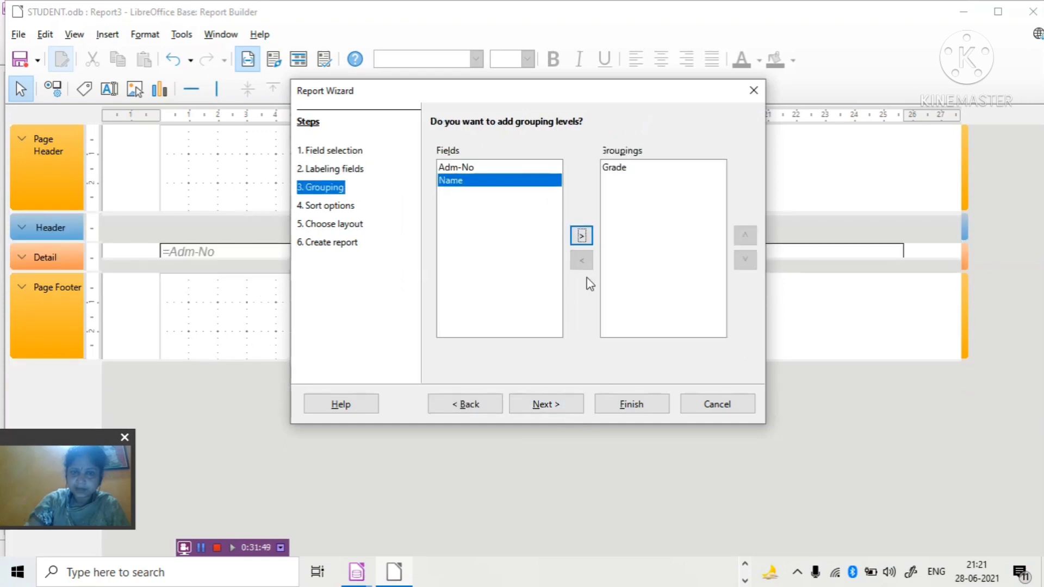
left_click(546, 405)
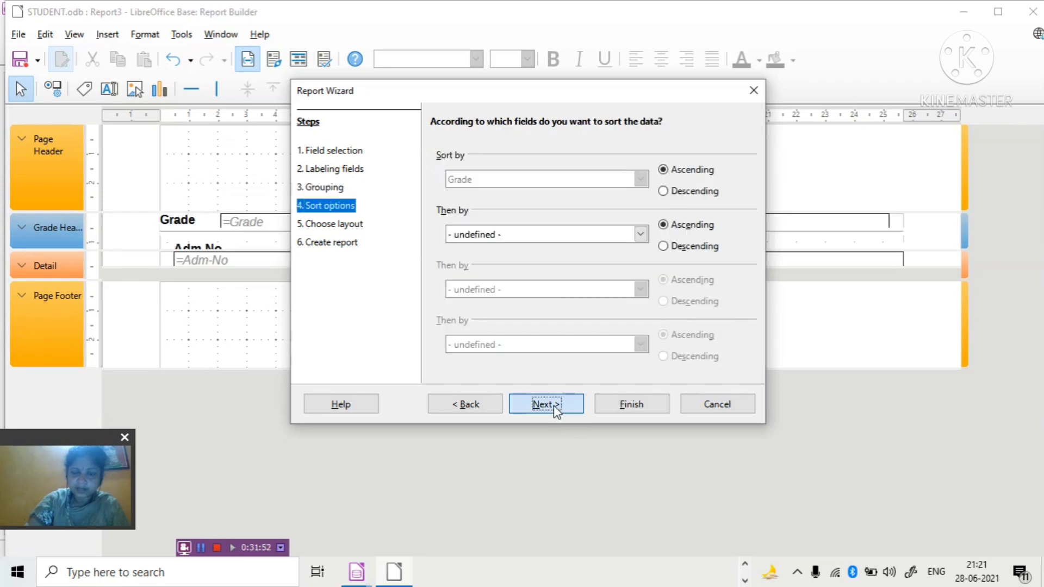
left_click(554, 406)
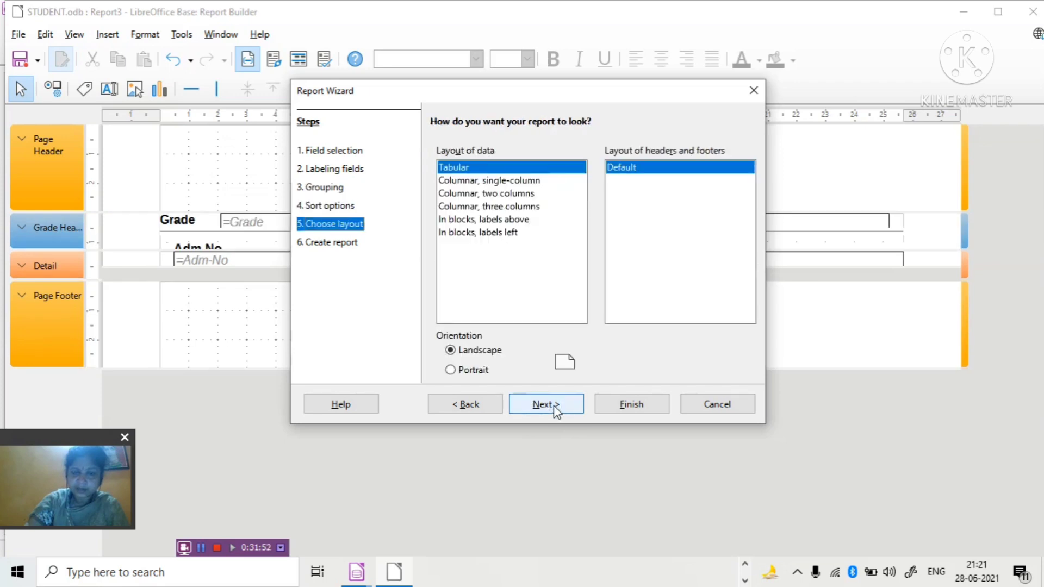
Step: Choose the Columnar, two columns layout, generate the dynamic report with the default title student12, and look through its grade groups
left_click(485, 194)
left_click(546, 404)
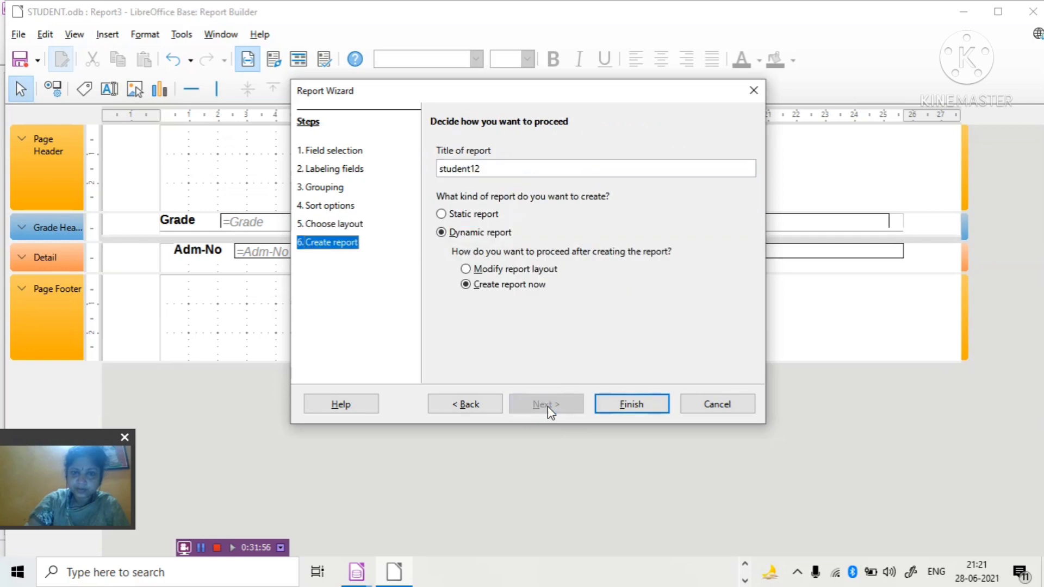
left_click(633, 404)
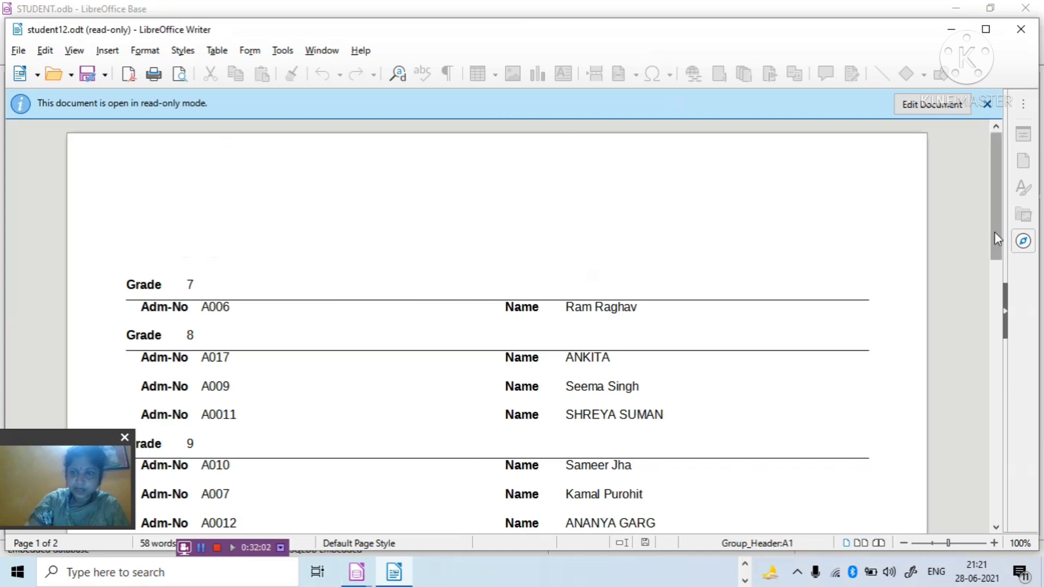
left_click_drag(993, 231, 990, 270)
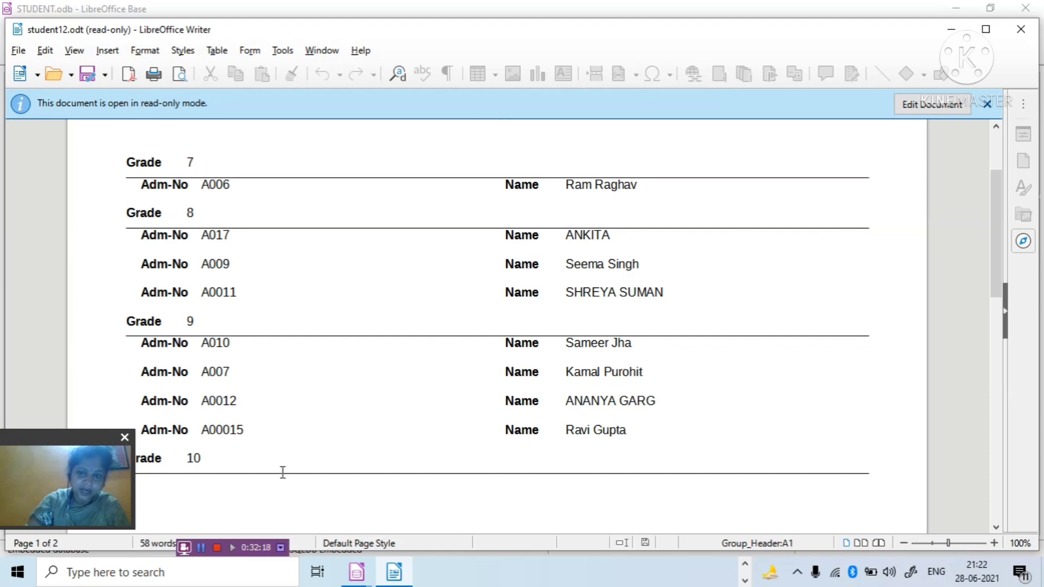
left_click_drag(993, 267, 963, 275)
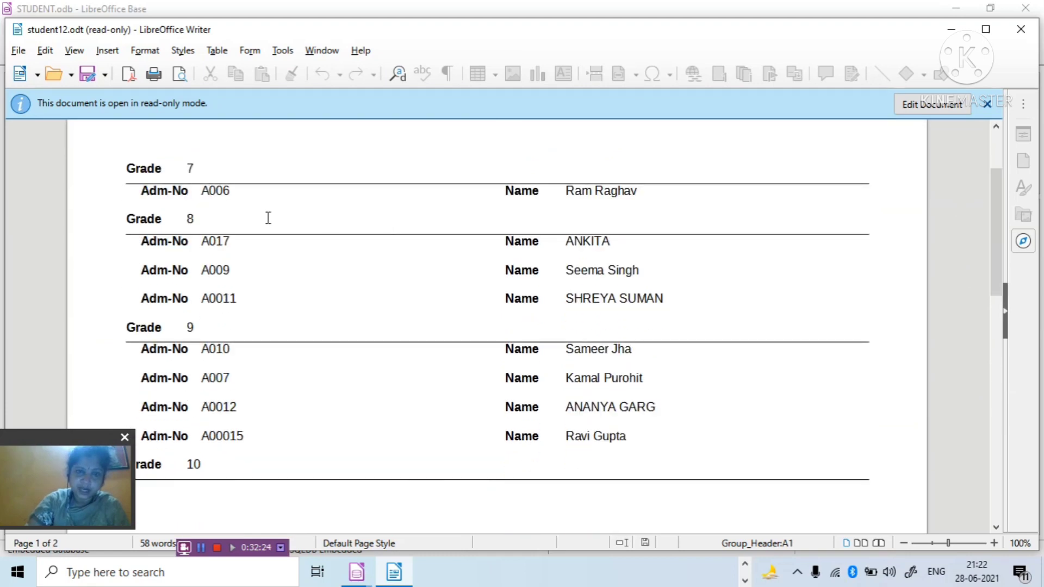